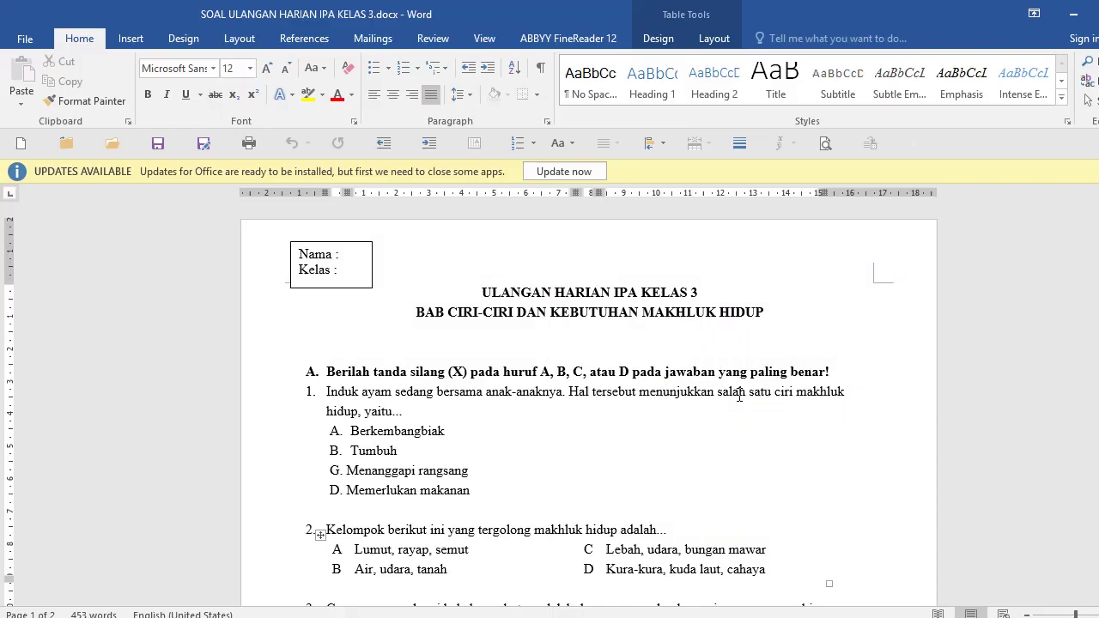
# Add blank lines between the test title and section A, pushing the existing questions down.
pyautogui.click(611, 292)
pyautogui.scroll(-1, 604, 314)
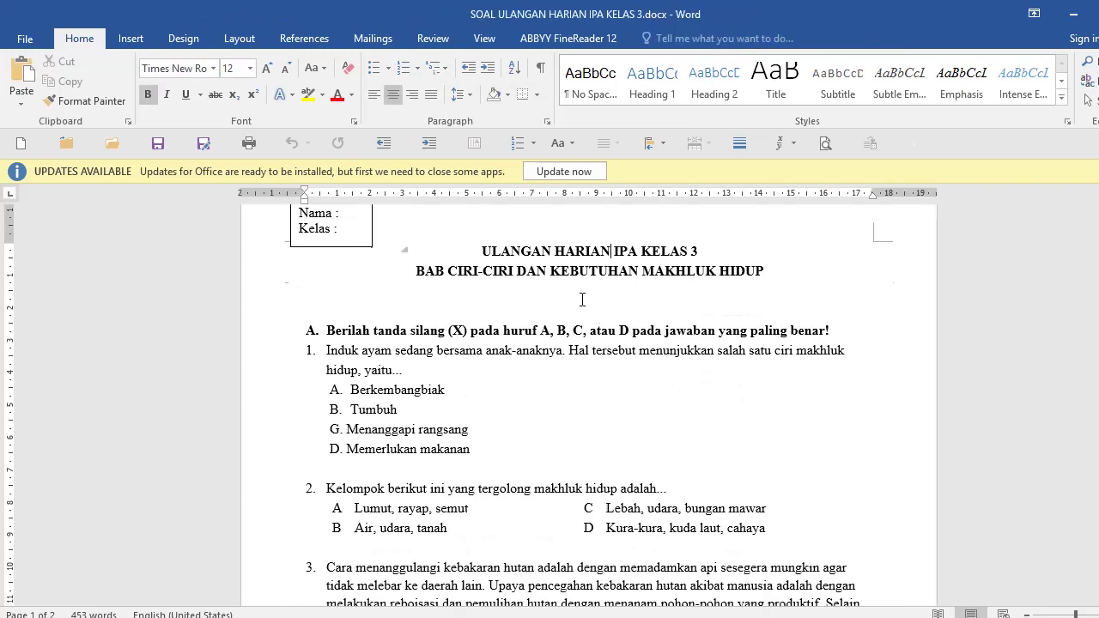
pyautogui.click(352, 314)
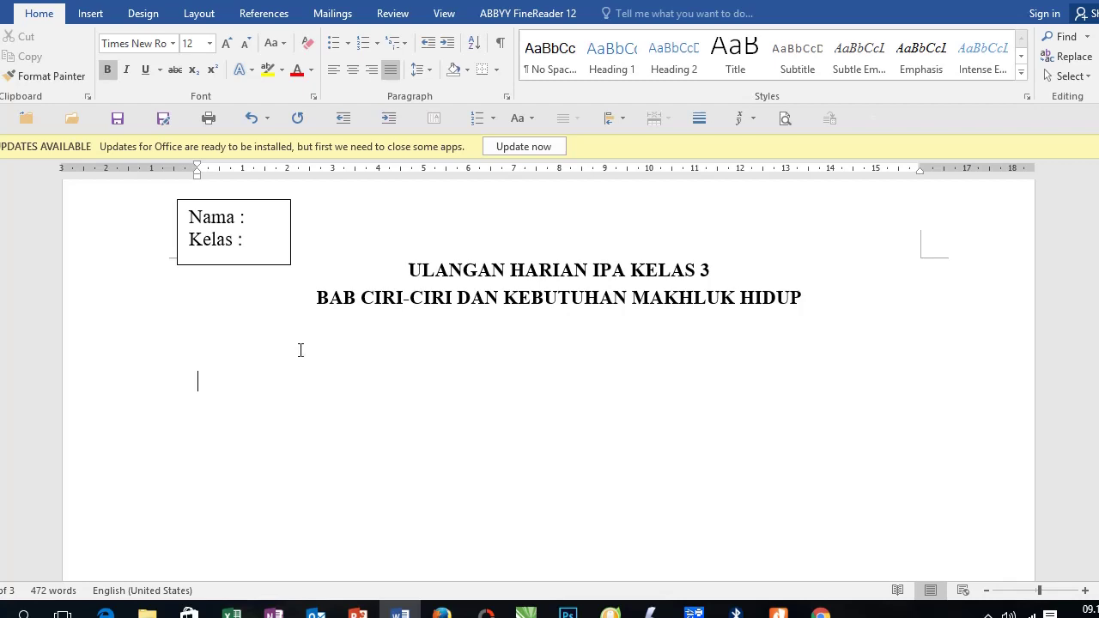
# Start a bold Roman-numeral item 'I.' below the title, aligned at the left margin with adjusted indent.
pyautogui.write('I')
pyautogui.write('.')
pyautogui.press('Tab')
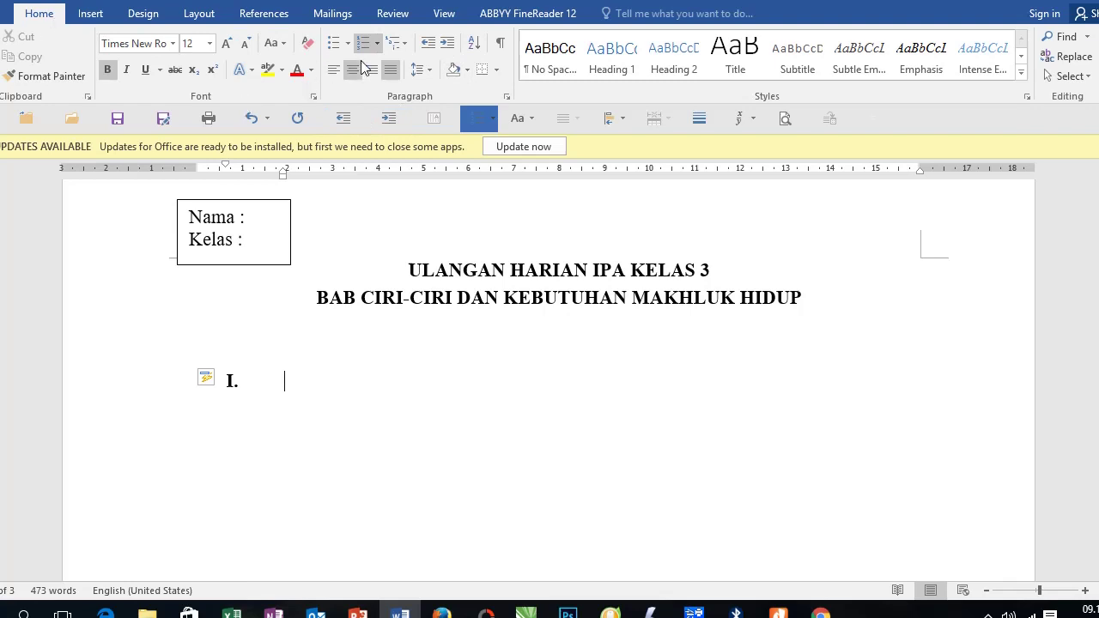
pyautogui.click(433, 49)
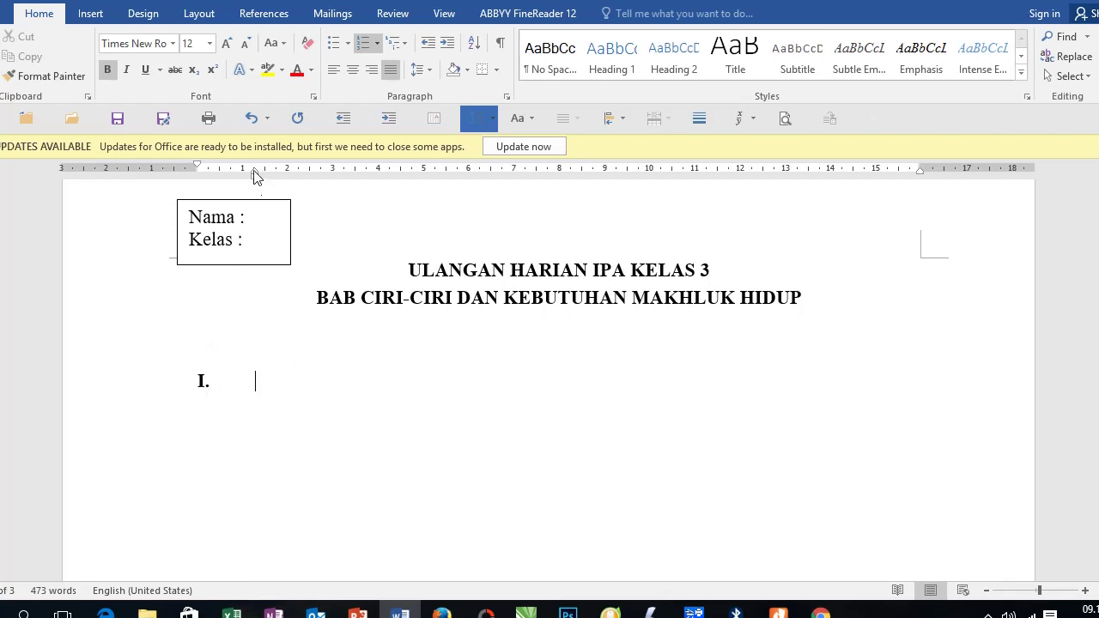
pyautogui.moveTo(254, 175); pyautogui.dragTo(243, 175)
# Write item I: 'Jawablah dengan memberi tanda silang (X) pada huruf A, B, C atau D pada jawaban yang paling benar!', then start item II.
pyautogui.write('Jawablah ')
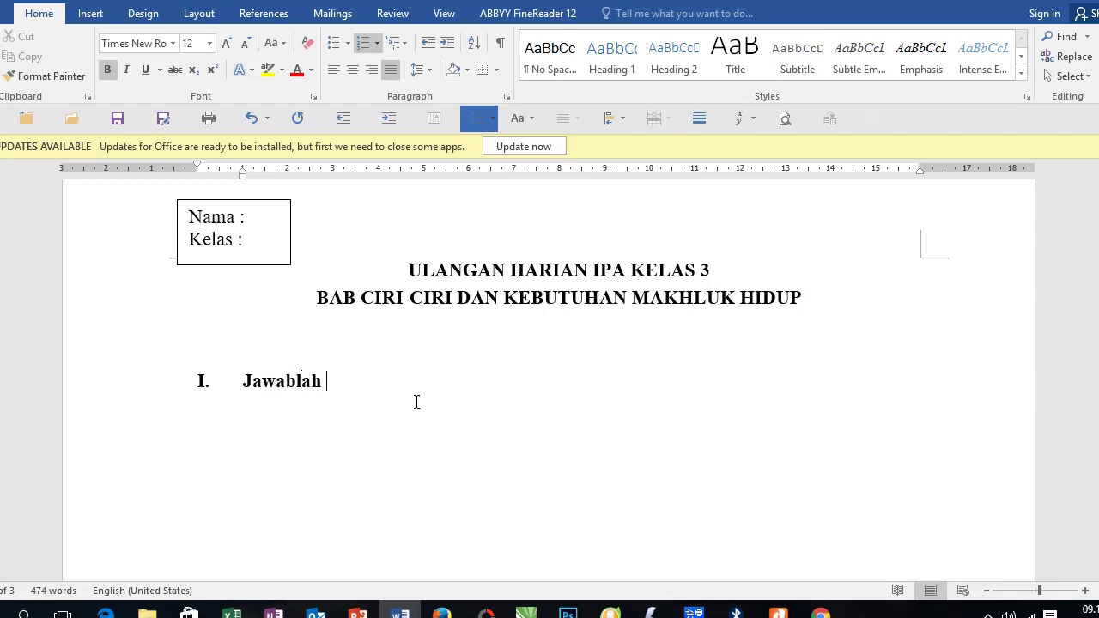
pyautogui.write('dengan memberi tan')
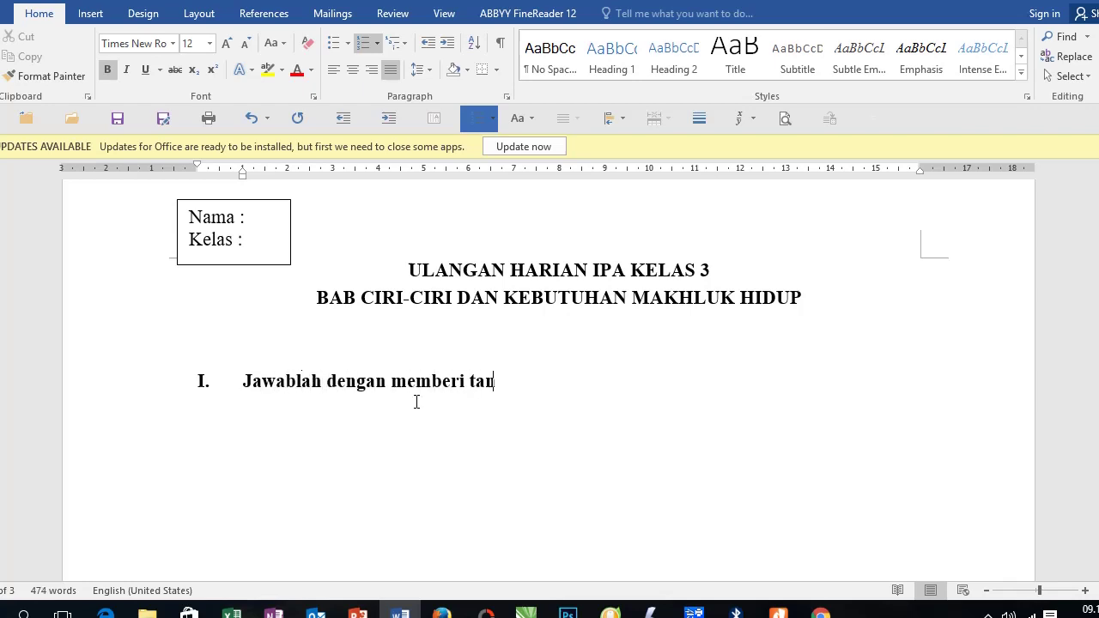
pyautogui.write('da silang (')
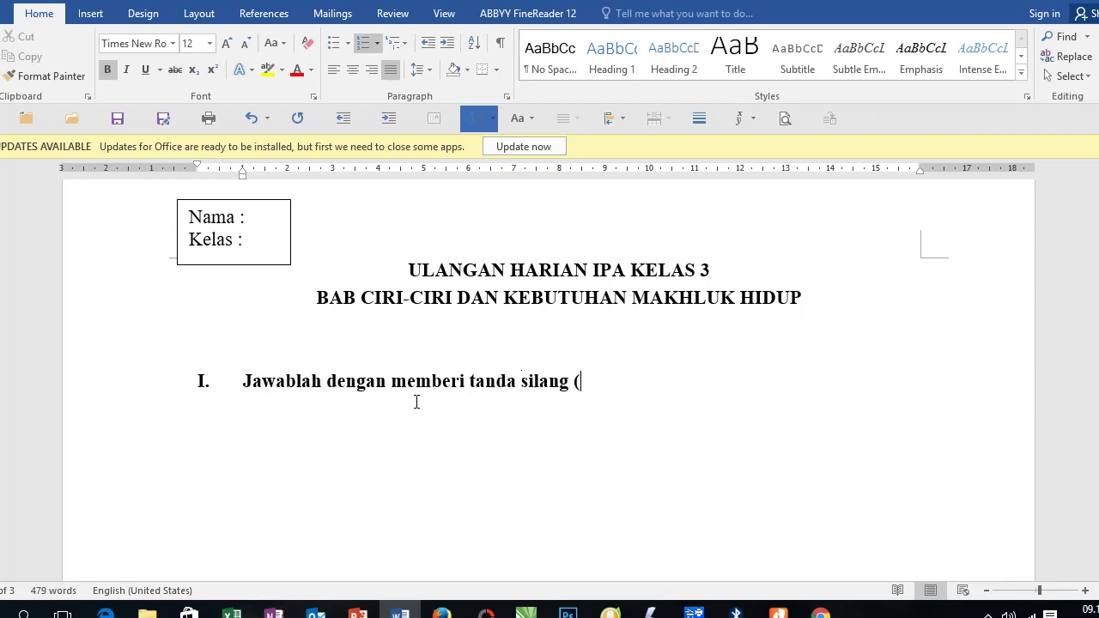
pyautogui.write('XD')
pyautogui.press('BackSpace')
pyautogui.write(')')
pyautogui.write(' pada huruf')
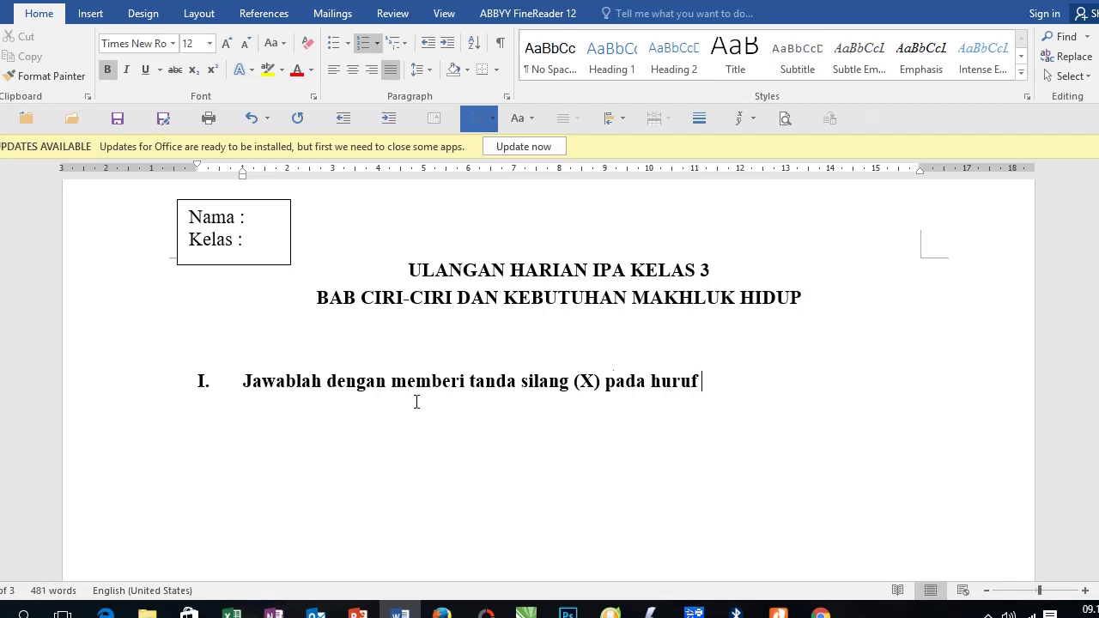
pyautogui.write(' A, B, C ')
pyautogui.write('adatu')
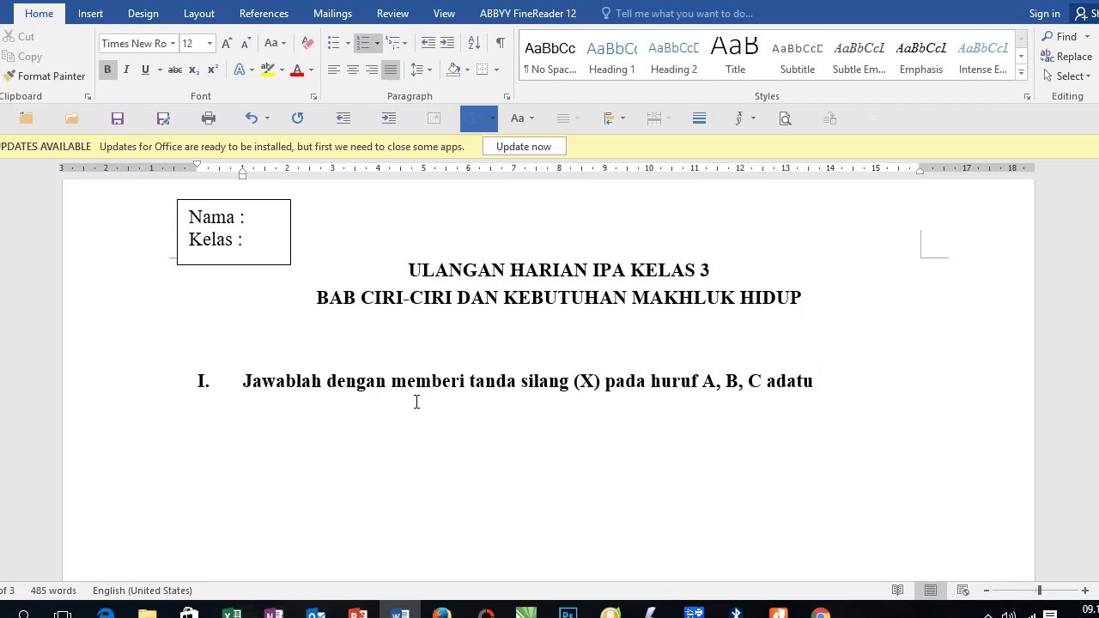
pyautogui.press('BackSpace')
pyautogui.press('BackSpace')
pyautogui.press('BackSpace')
pyautogui.press('BackSpace')
pyautogui.write('tau ')
pyautogui.write('D pada jawa')
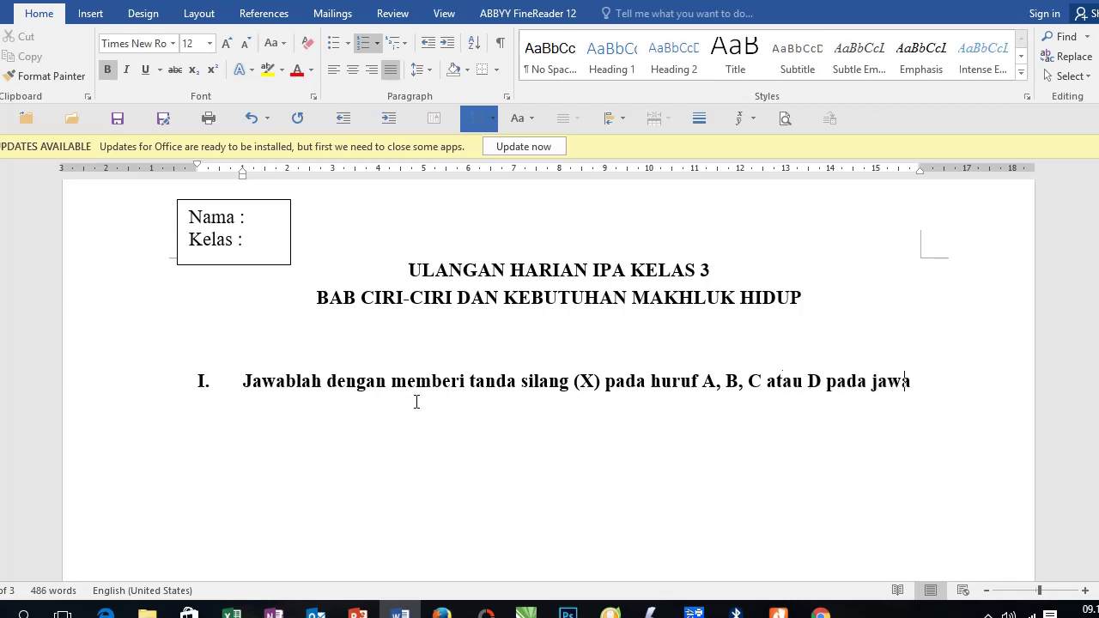
pyautogui.write('ban yang paling')
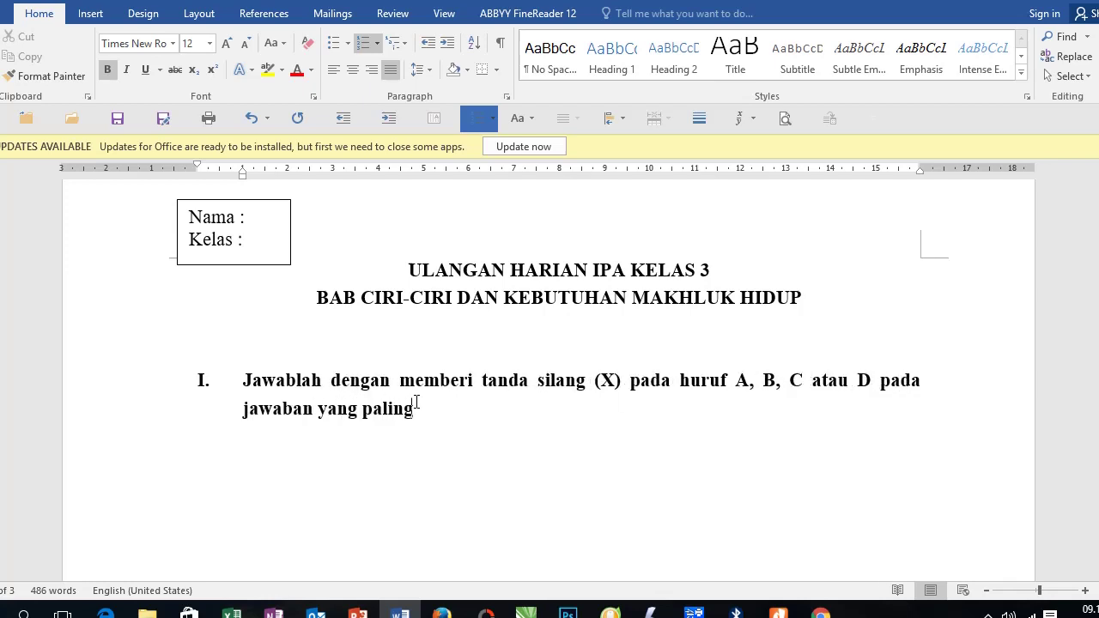
pyautogui.write(' benar.')
pyautogui.press('BackSpace')
pyautogui.write('!')
pyautogui.press('Return')
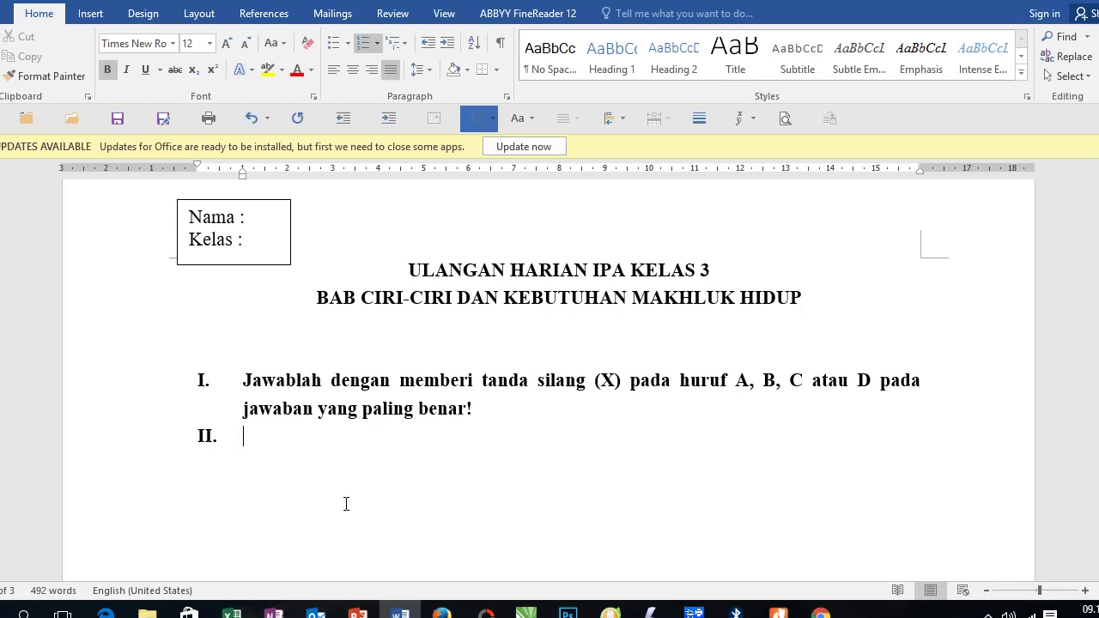
# Add an unnumbered line after the instruction and start a numbered item '1.' there.
pyautogui.click(532, 407)
pyautogui.press('Return')
pyautogui.press('BackSpace')
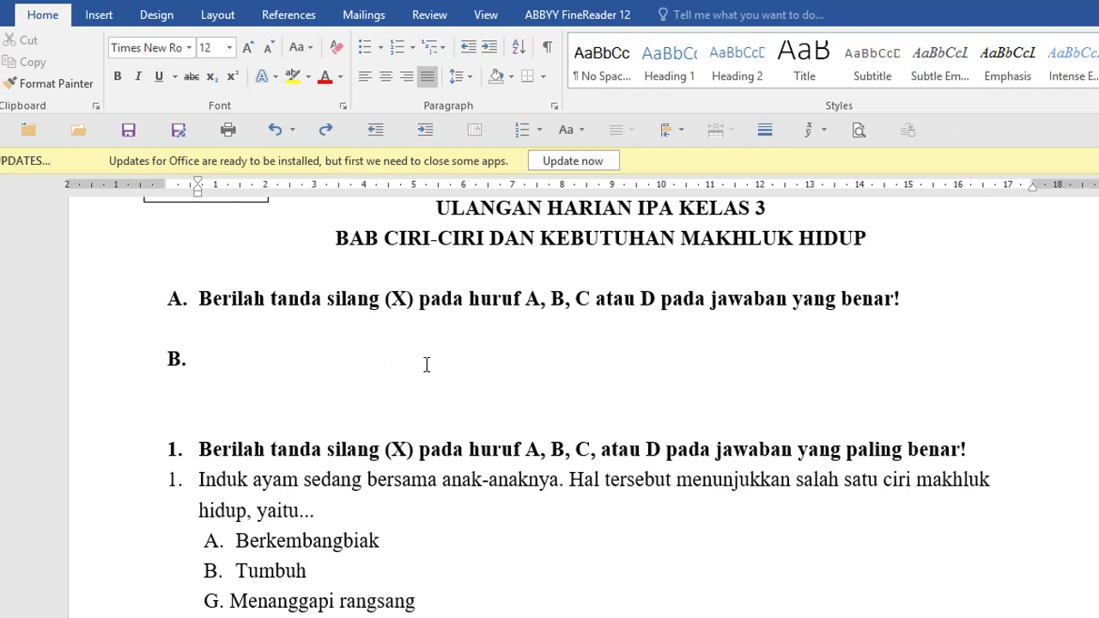
pyautogui.write('1')
pyautogui.write('.')
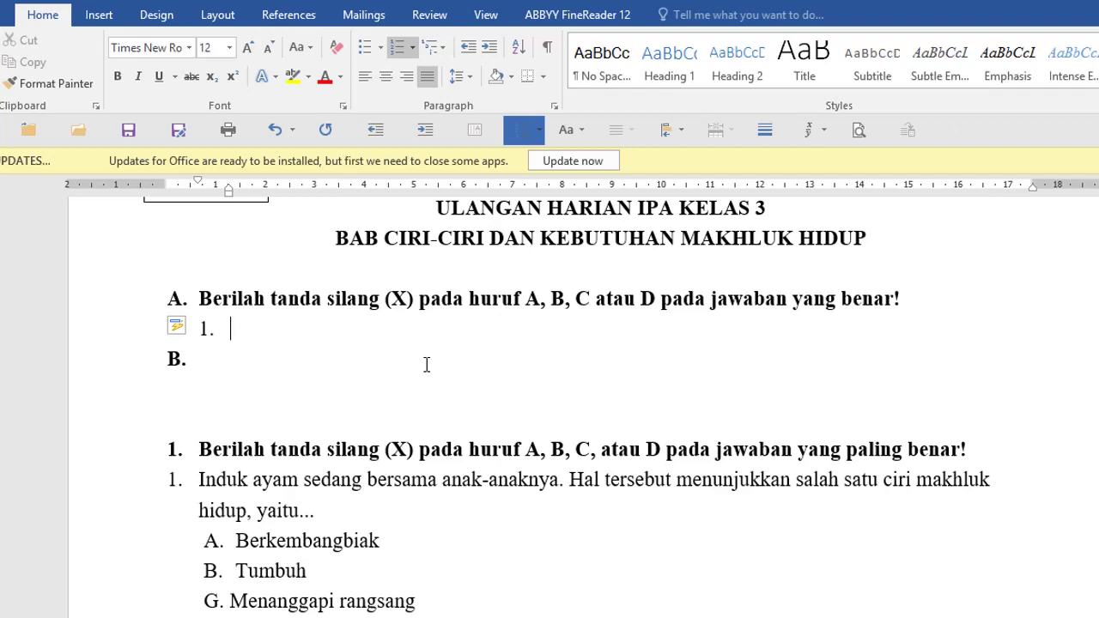
# Write question 1, 'Induk ayam sedang bersama anak-anaknya… yaitu ….', and start item 2.
pyautogui.write('In')
pyautogui.write('duk ayam sedang ')
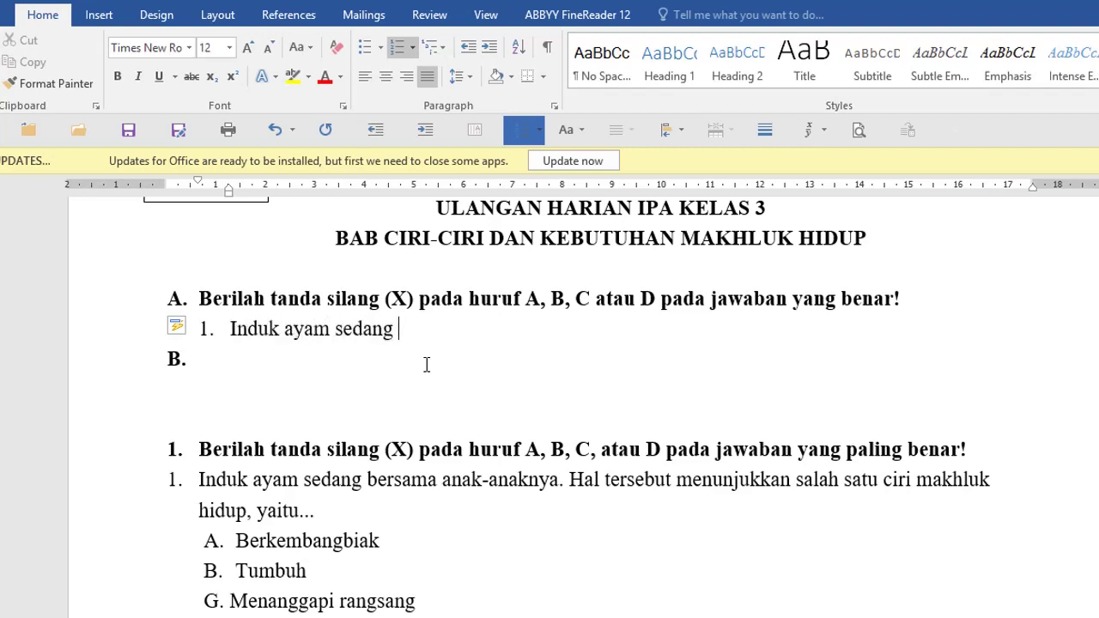
pyautogui.write('bersama anak-anak')
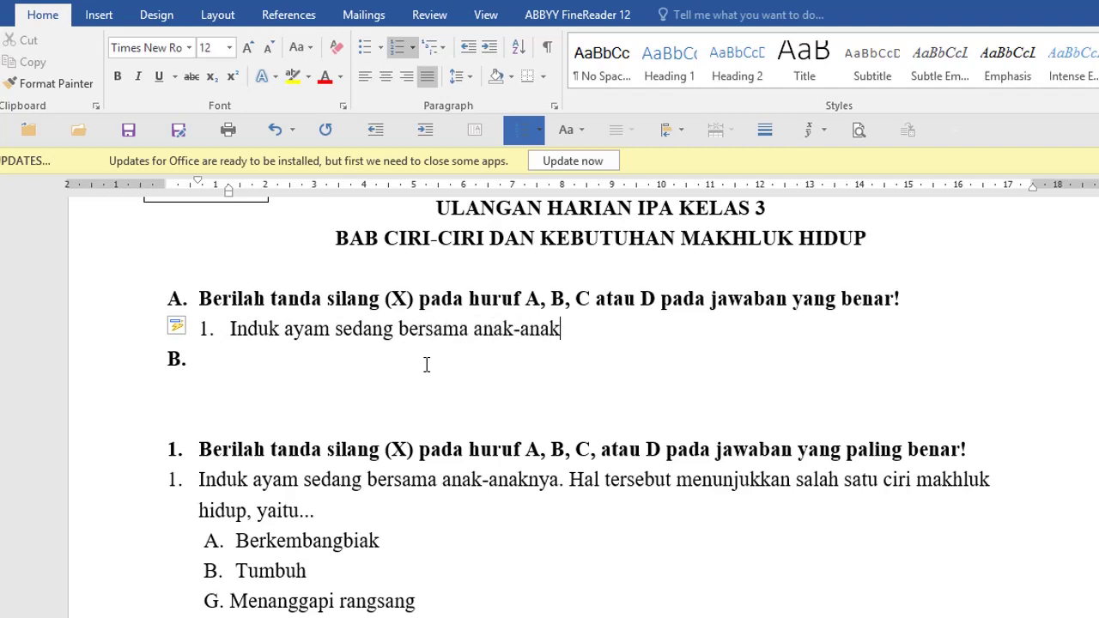
pyautogui.write('nya. Hal terse')
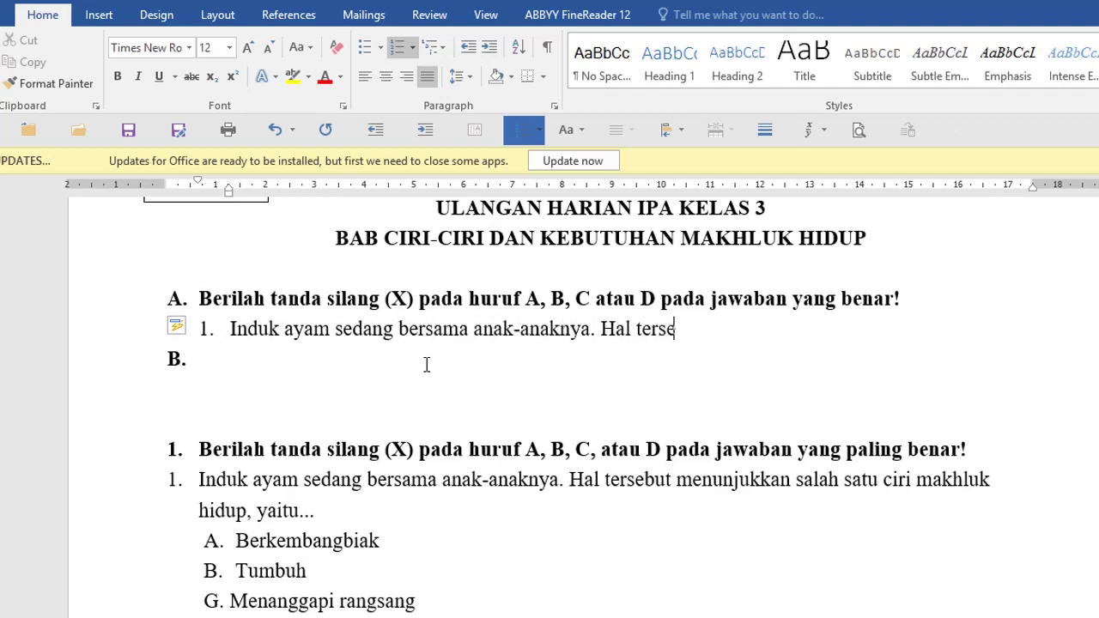
pyautogui.write('but ')
pyautogui.write('men')
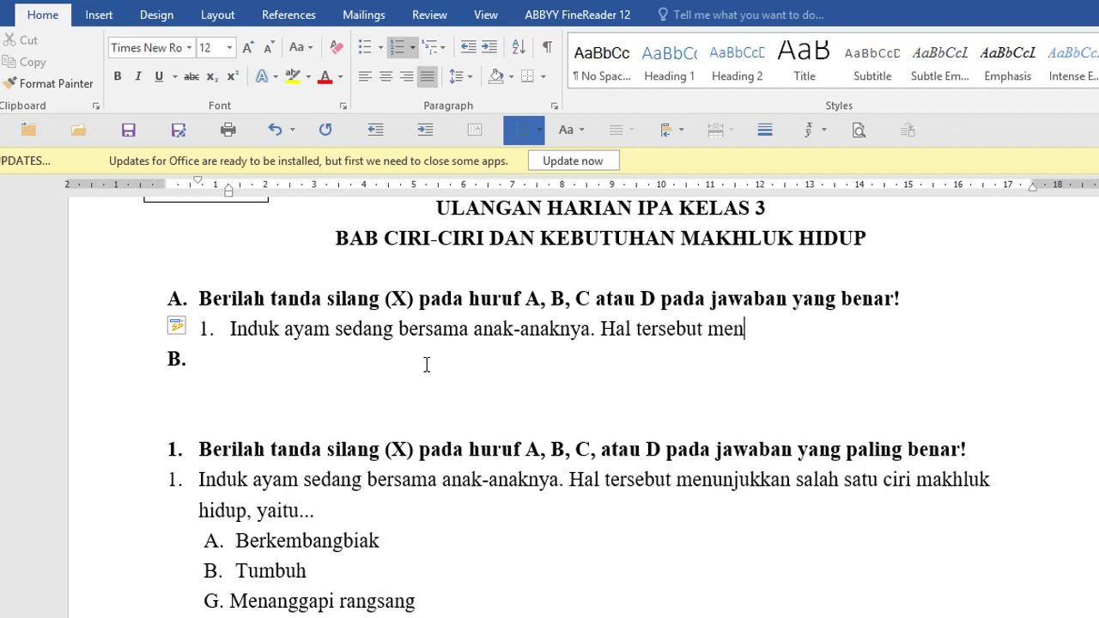
pyautogui.write('unjukkan sal')
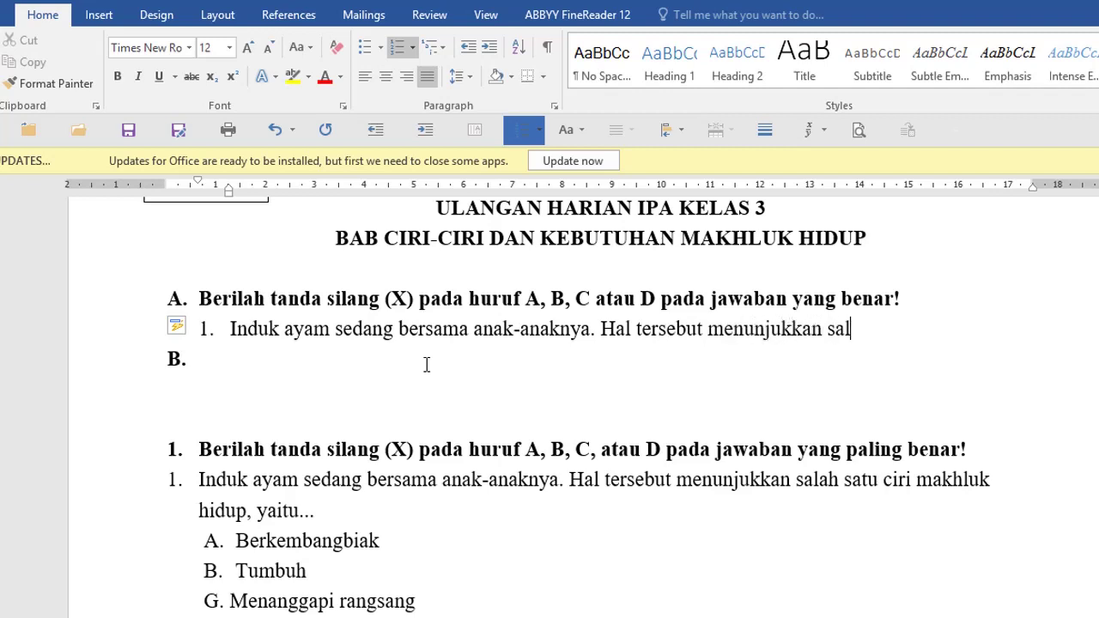
pyautogui.write('ah satu ciri ma')
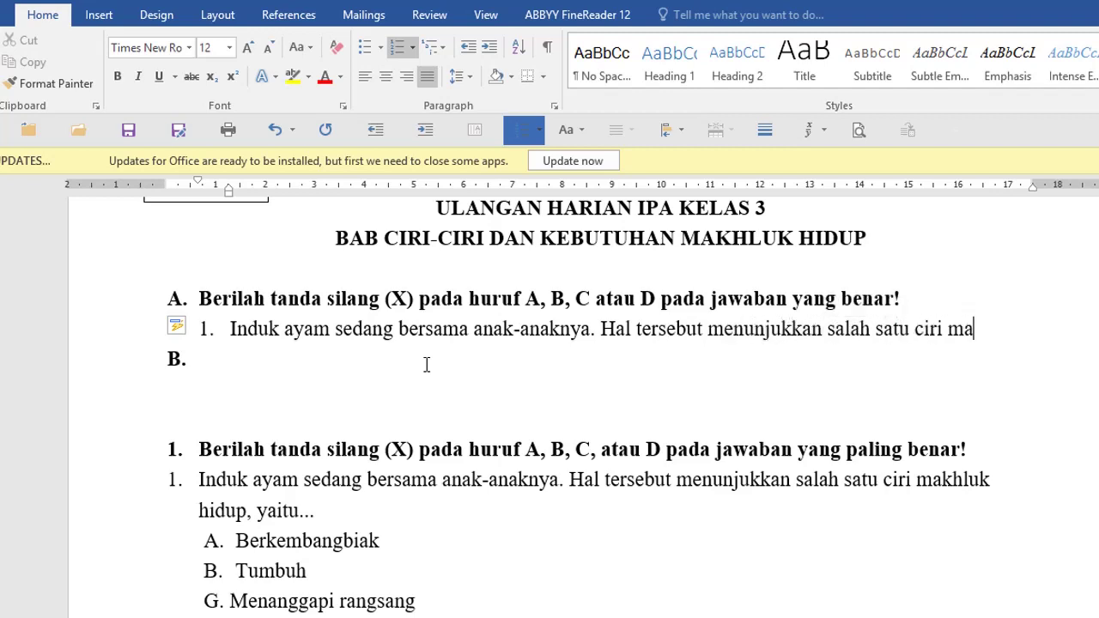
pyautogui.write('khluk hidu')
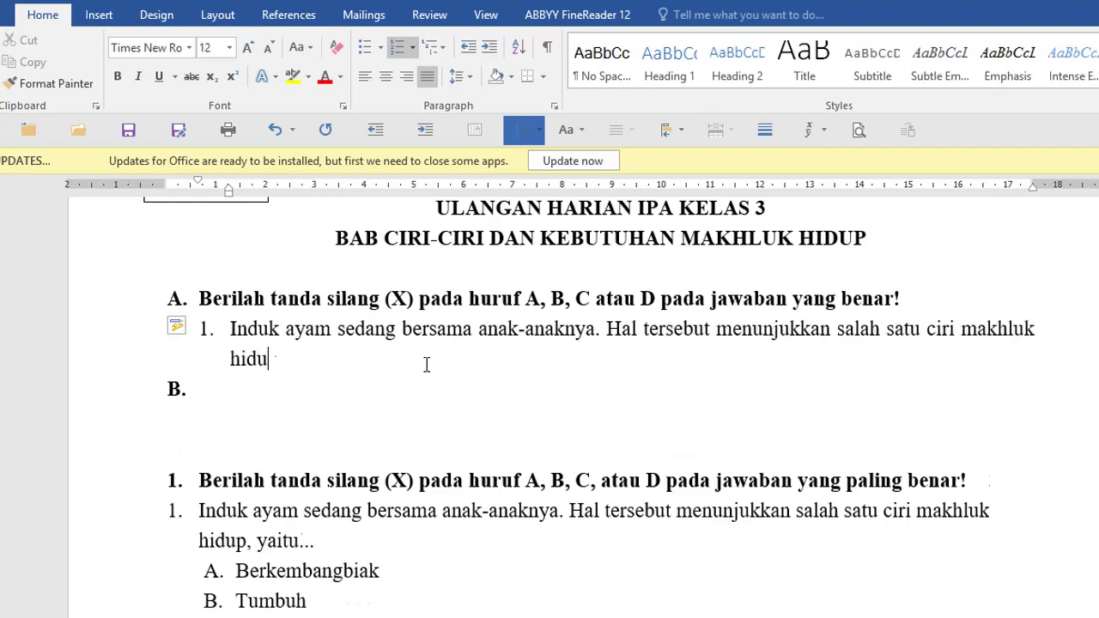
pyautogui.write('p, yaitu ')
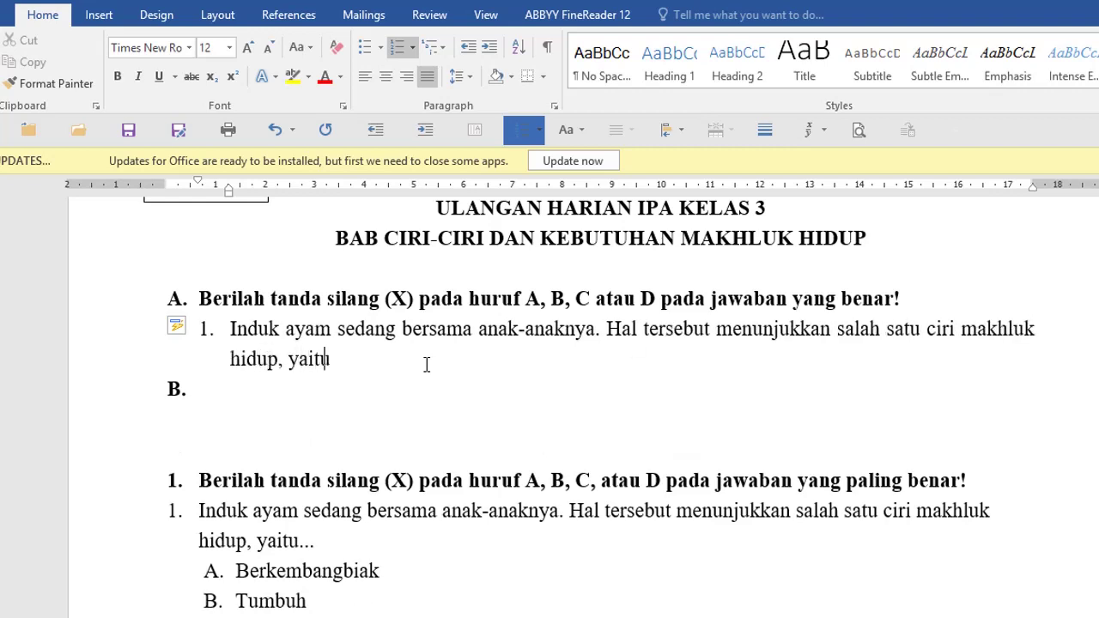
pyautogui.write('....')
pyautogui.press('Return')
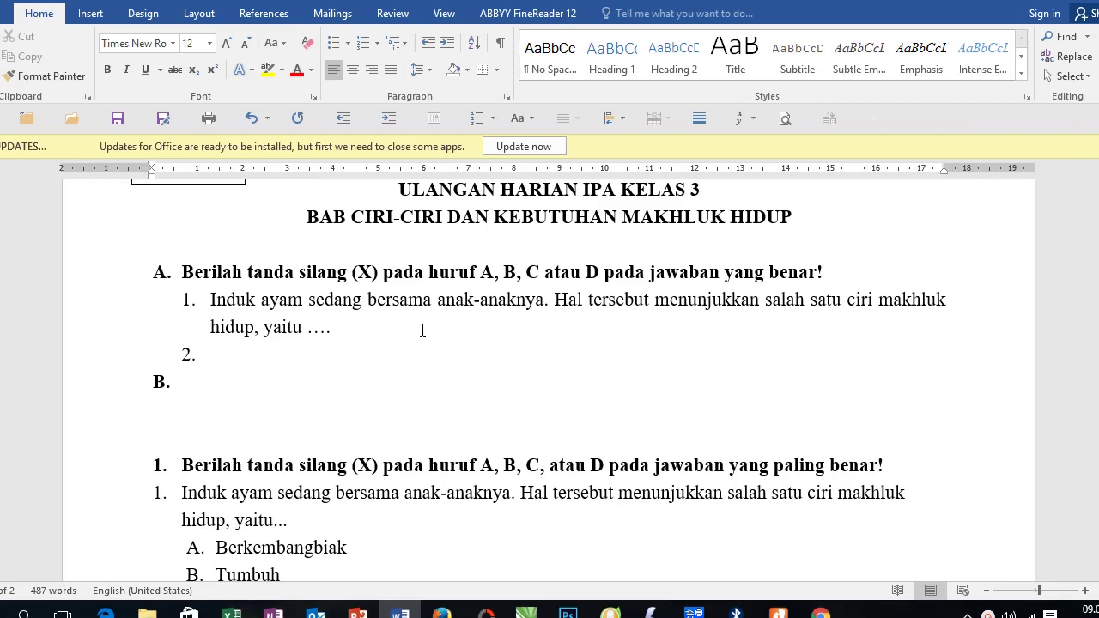
# Insert an empty, unnumbered line directly below question 1 for its answer options.
pyautogui.scroll(-2, 420, 337)
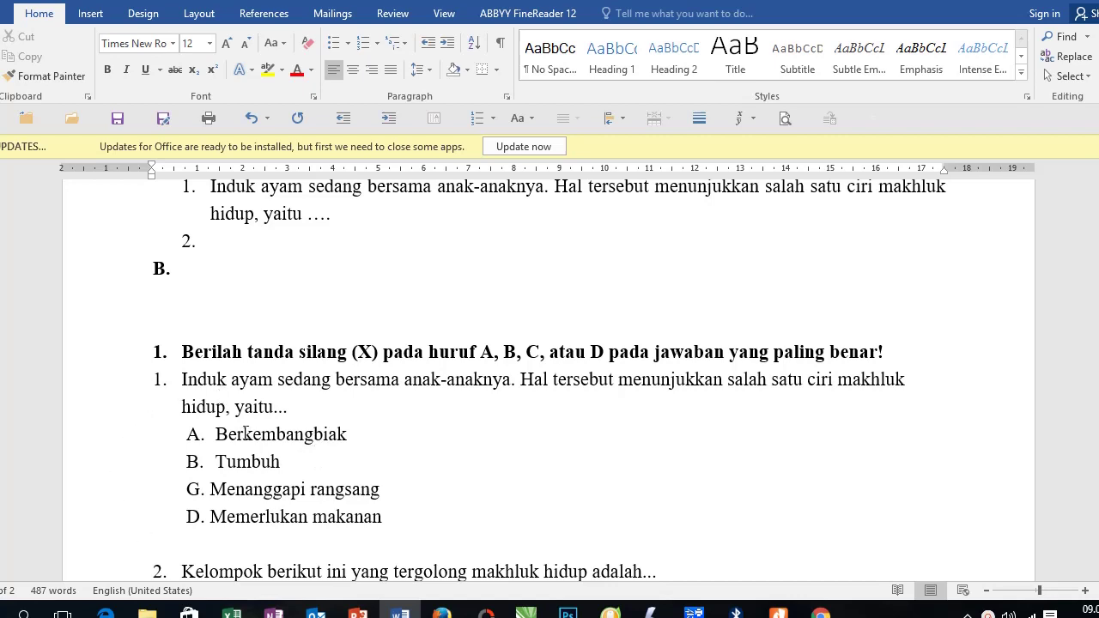
pyautogui.scroll(3, 358, 434)
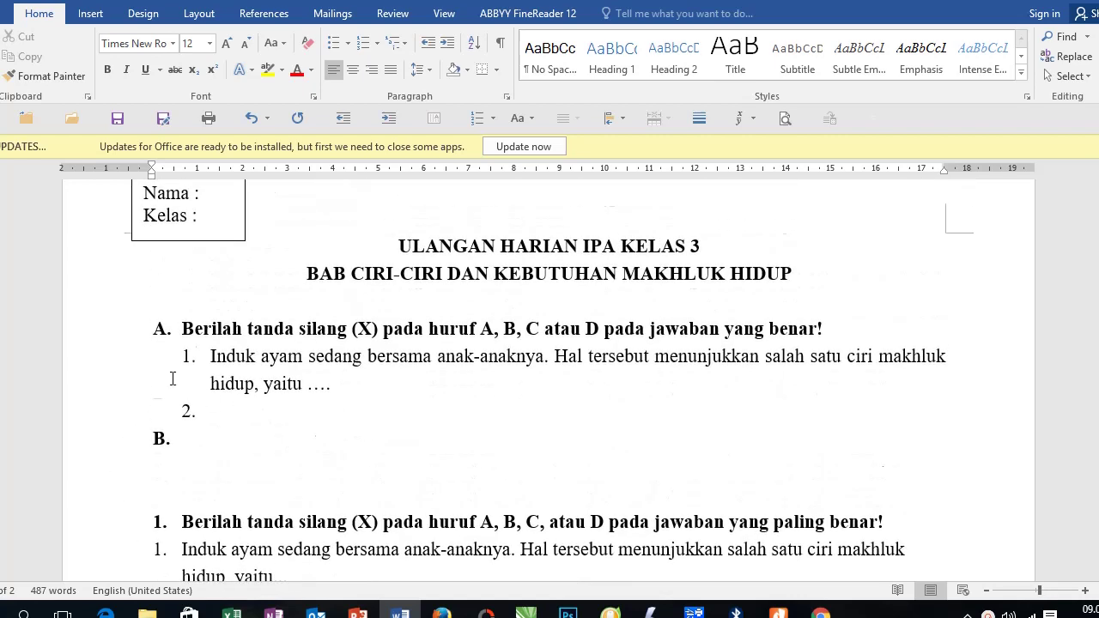
pyautogui.click(381, 389)
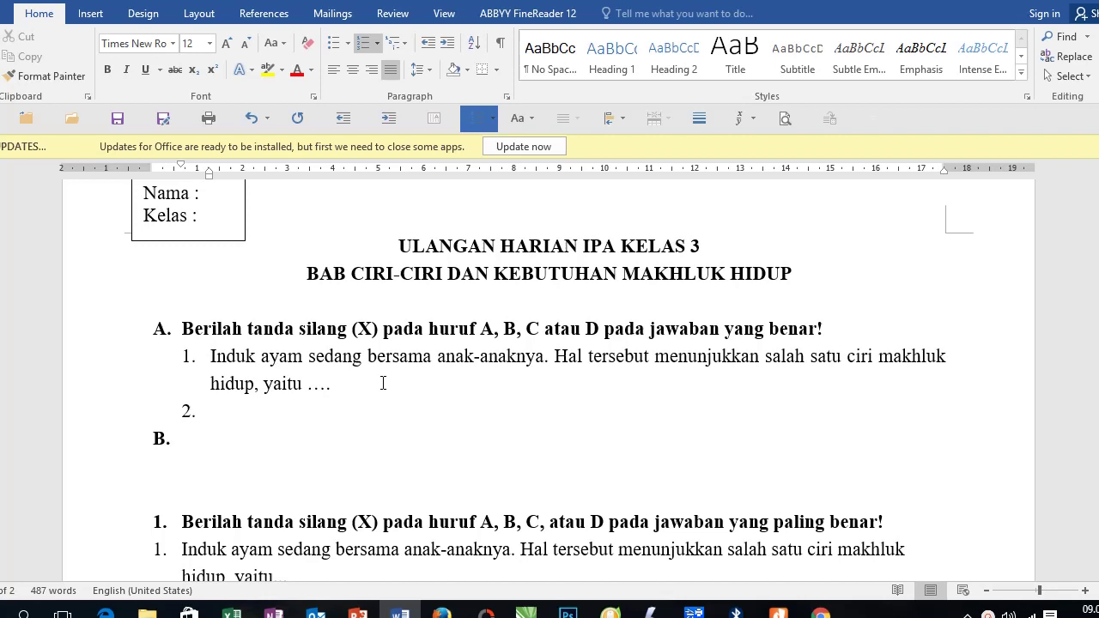
pyautogui.press('Return')
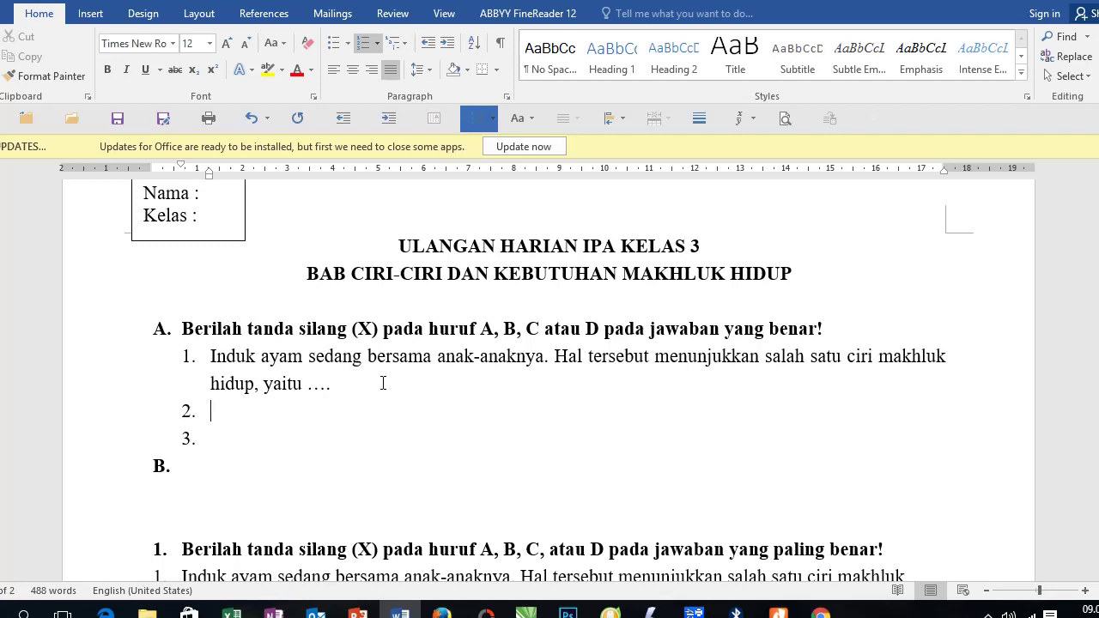
pyautogui.press('BackSpace')
pyautogui.scroll(-3, 383, 383)
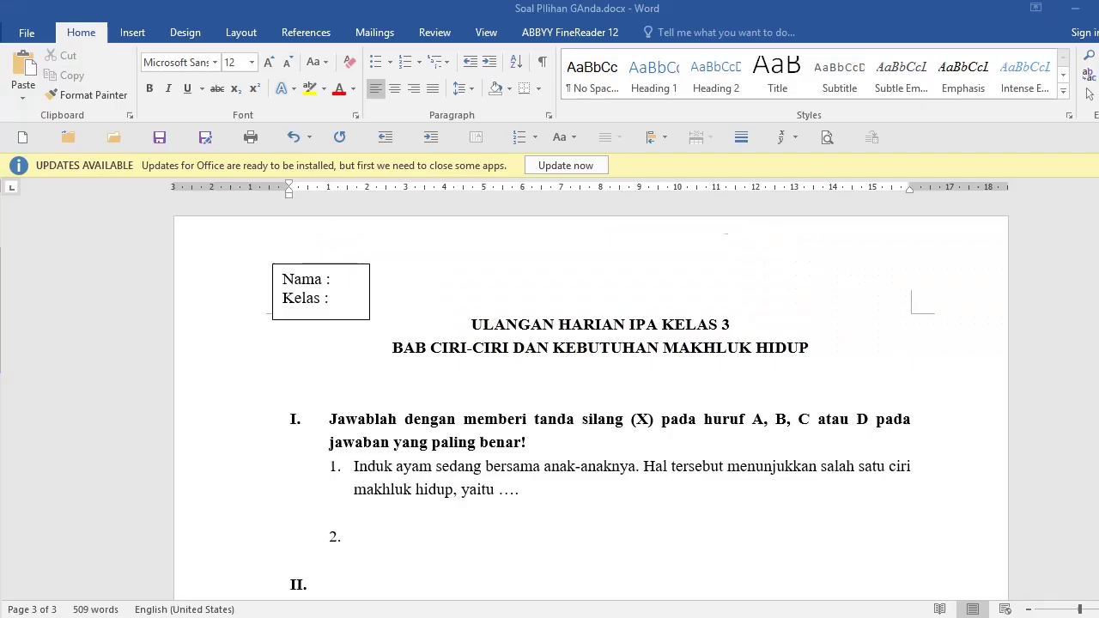
# Start a non-bold lettered option 'a.' on the empty line under question 1.
pyautogui.click(394, 515)
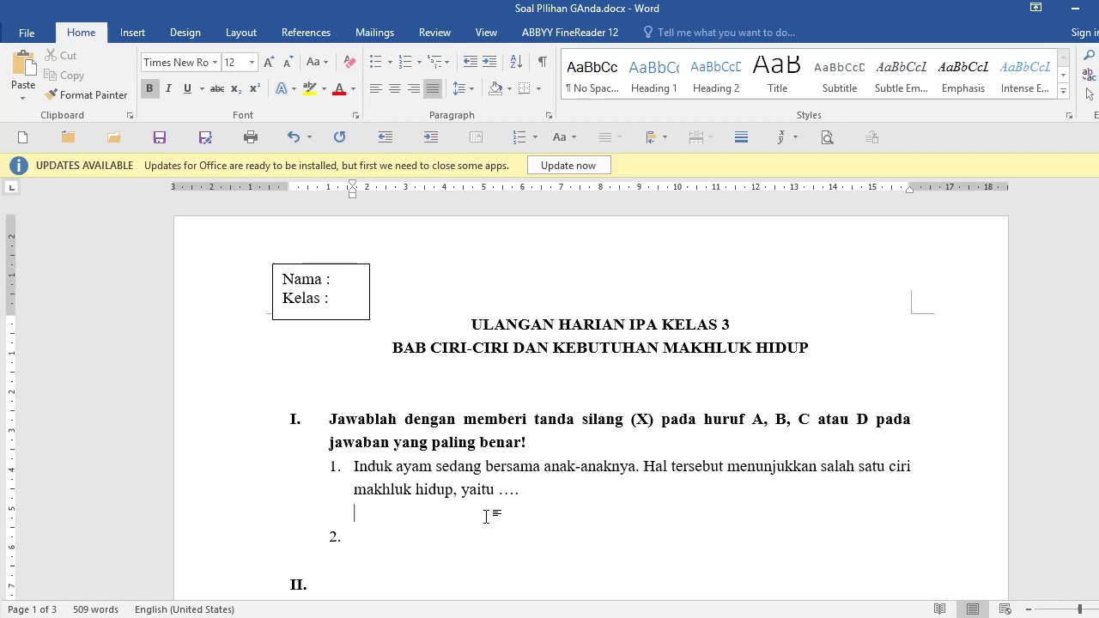
pyautogui.write('a')
pyautogui.click(212, 512)
pyautogui.click(150, 89)
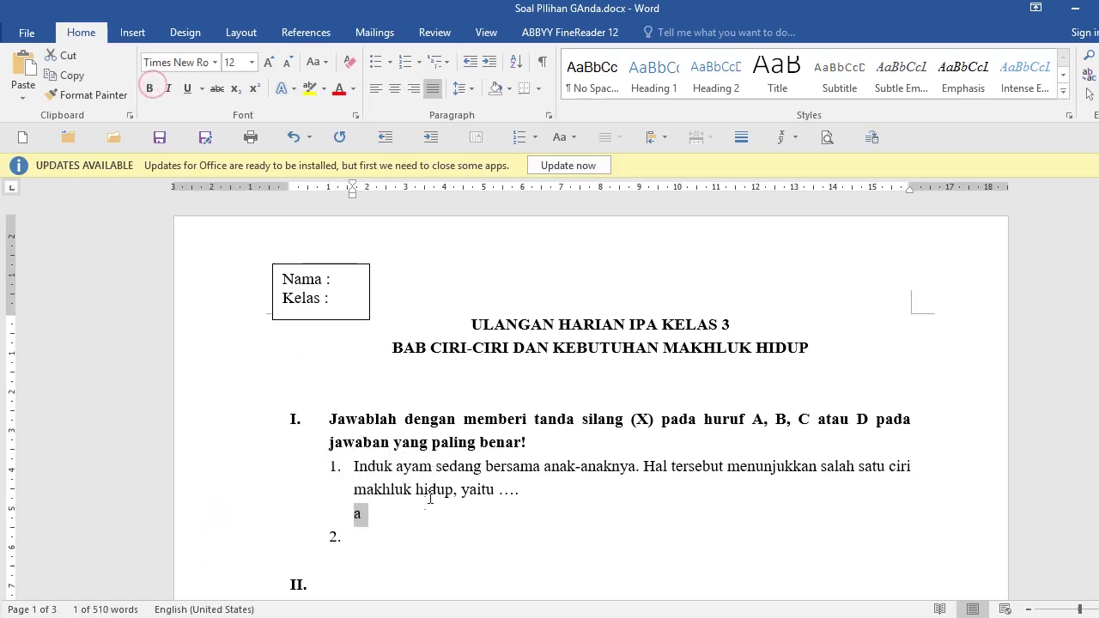
pyautogui.click(408, 521)
pyautogui.write('.')
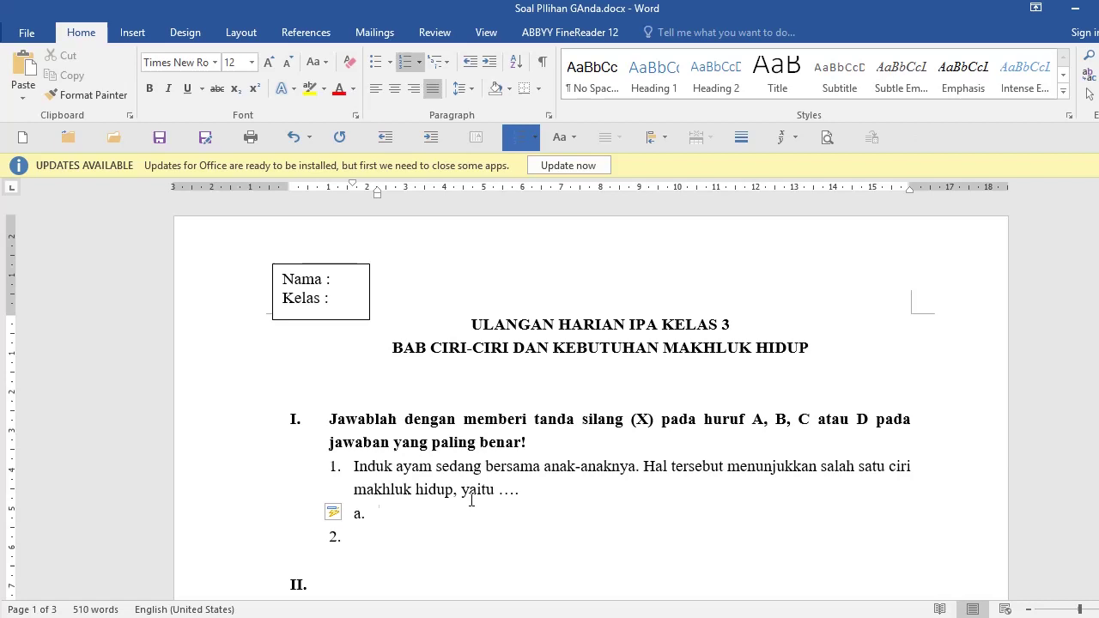
# Type options Berkembang biak, Tumbuh, Menggapai rangsang and Memerlukan makanan, then add a new line.
pyautogui.write('berkem')
pyautogui.write('ba')
pyautogui.write('g')
pyautogui.press('BackSpace')
pyautogui.write('ng ')
pyautogui.write('biak')
pyautogui.press('Return')
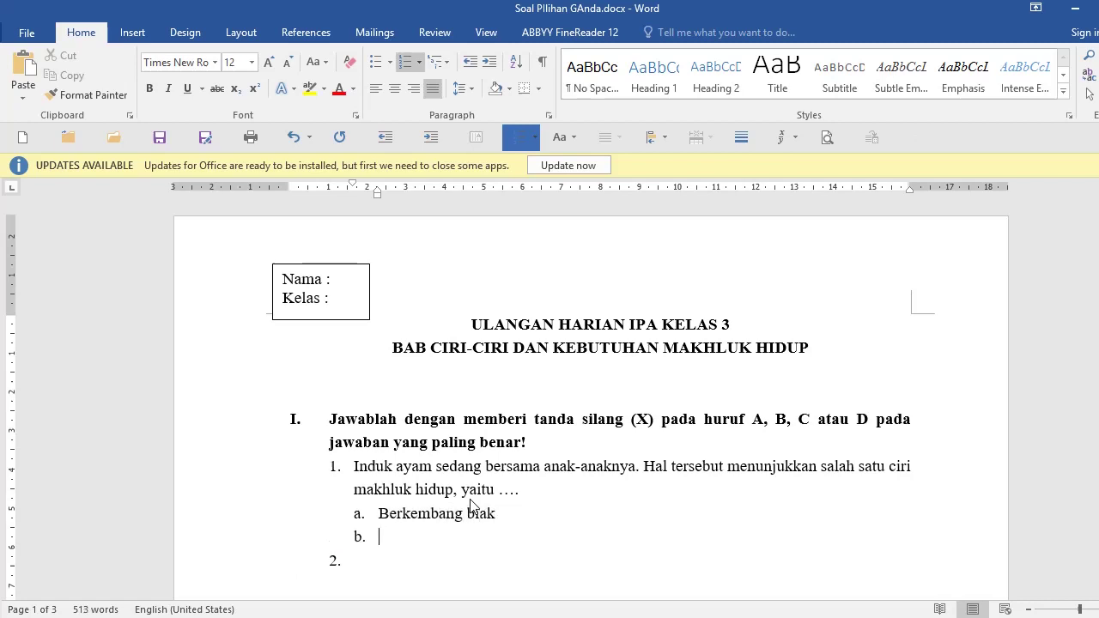
pyautogui.write('tumbuh')
pyautogui.press('Return')
pyautogui.write('menggapa')
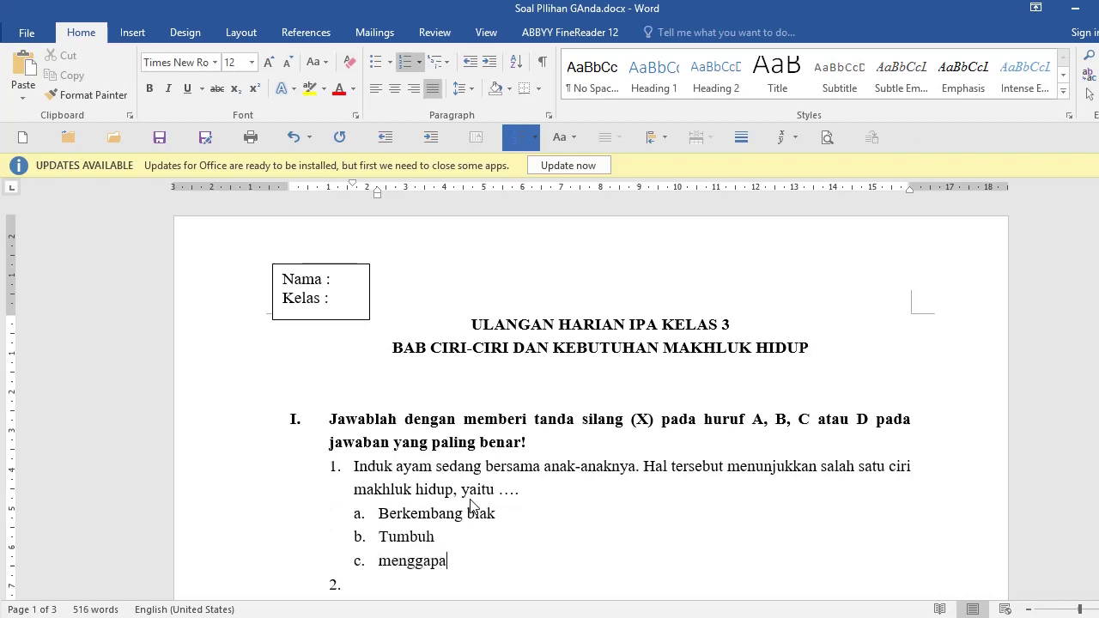
pyautogui.write('i rangsang')
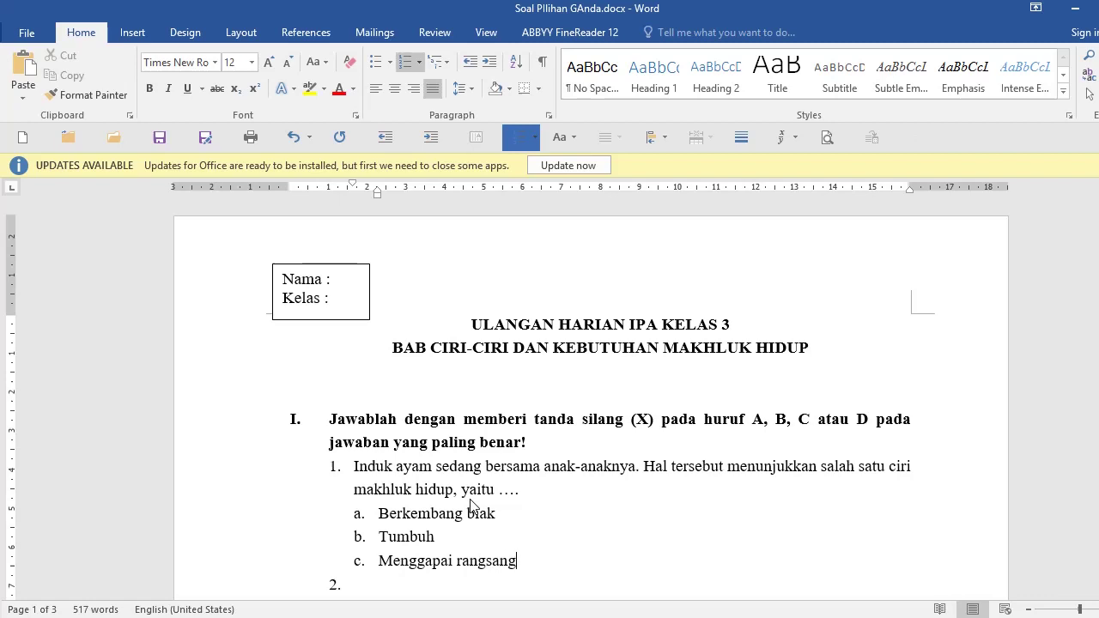
pyautogui.press('Return')
pyautogui.write('memer')
pyautogui.write('lukan maka')
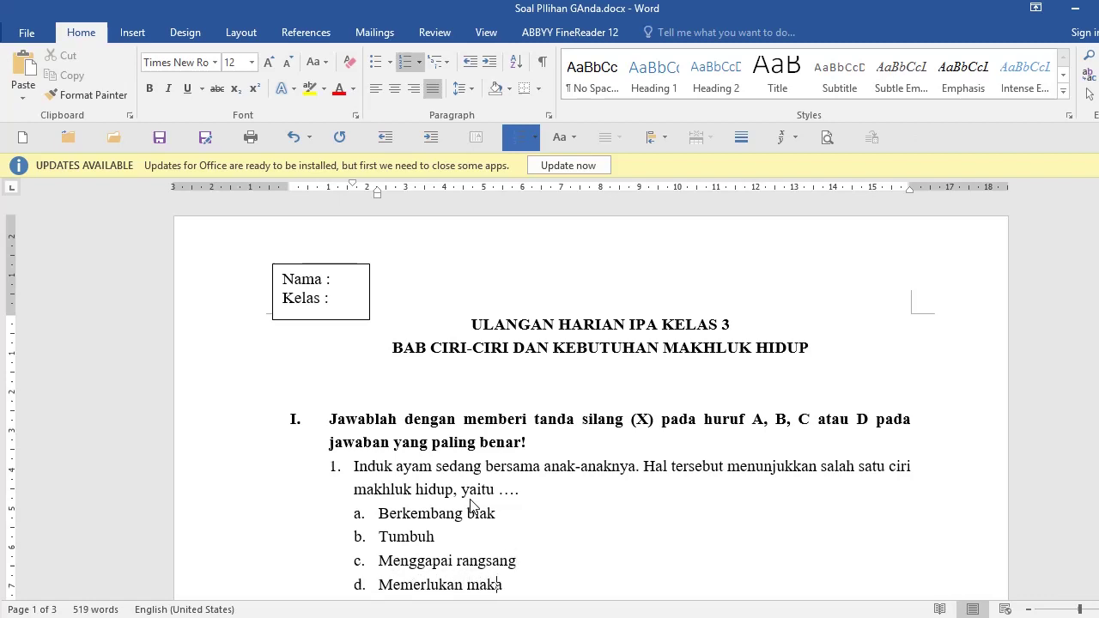
pyautogui.write('nan')
pyautogui.scroll(-3, 504, 507)
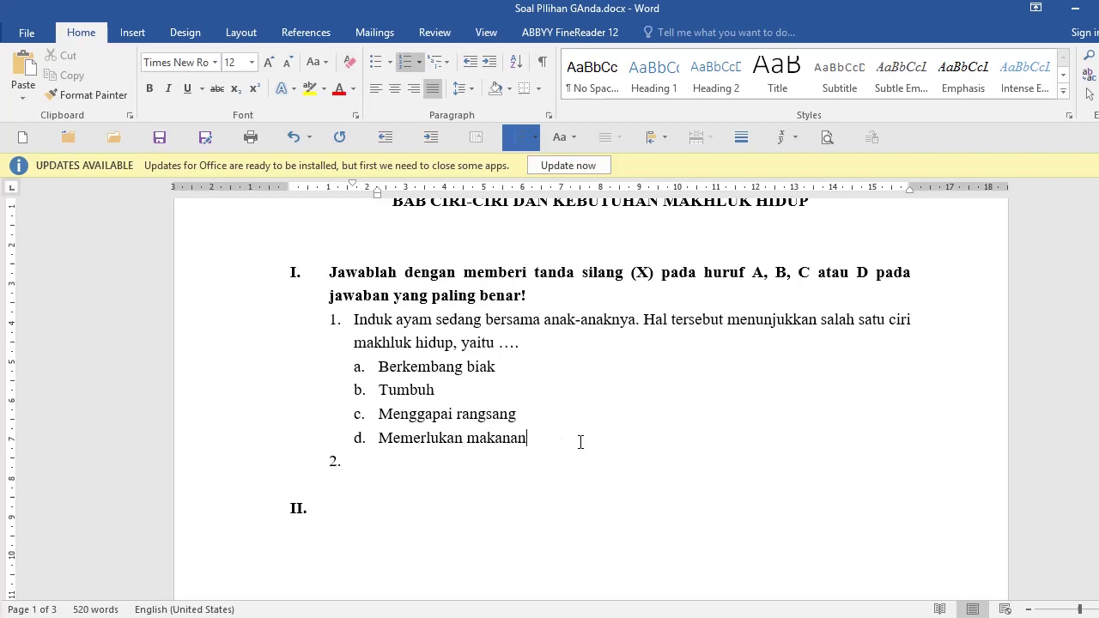
pyautogui.press('Return')
# End the option list and write question 2: 'Kelompok berikut ini yang trgolong makhluk hidup adalah ….'.
pyautogui.press('BackSpace')
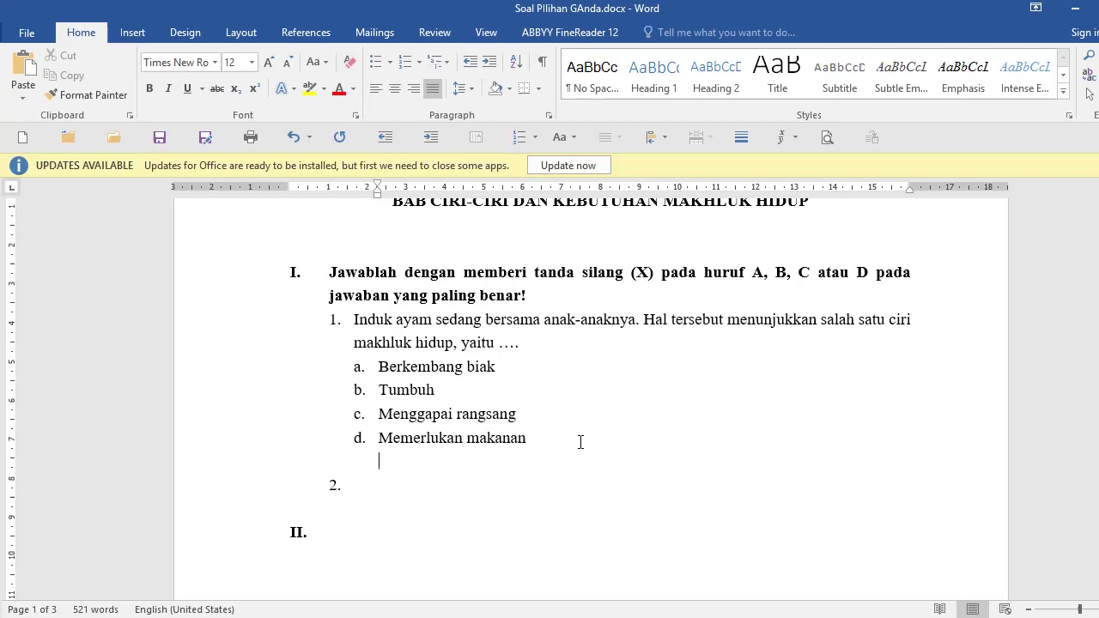
pyautogui.press('Down')
pyautogui.press('Down')
pyautogui.scroll(2, 417, 451)
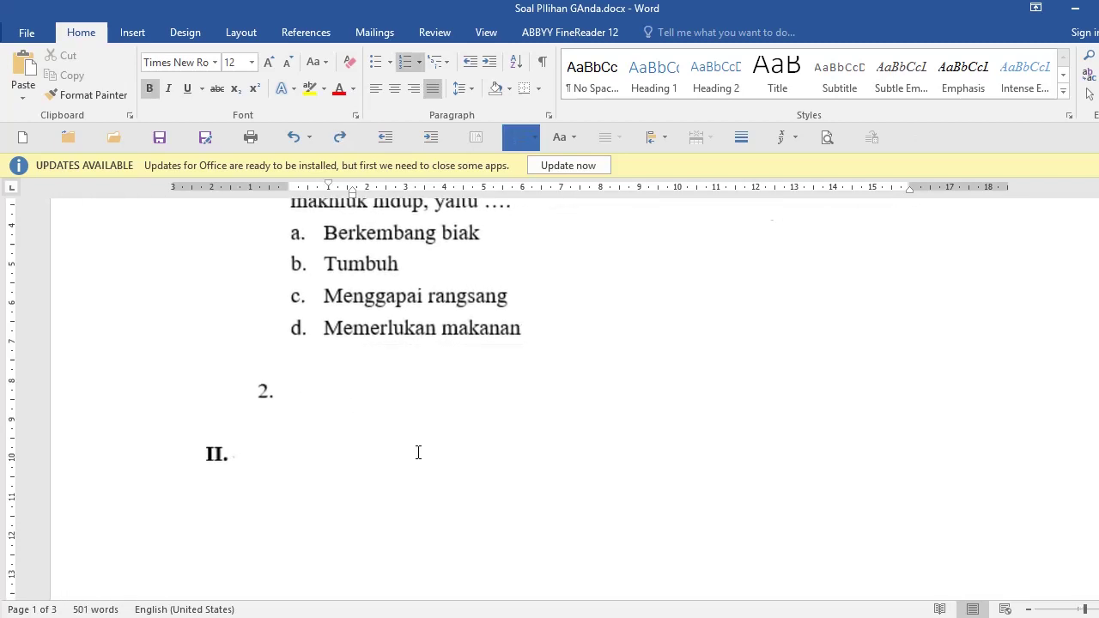
pyautogui.scroll(2, 407, 454)
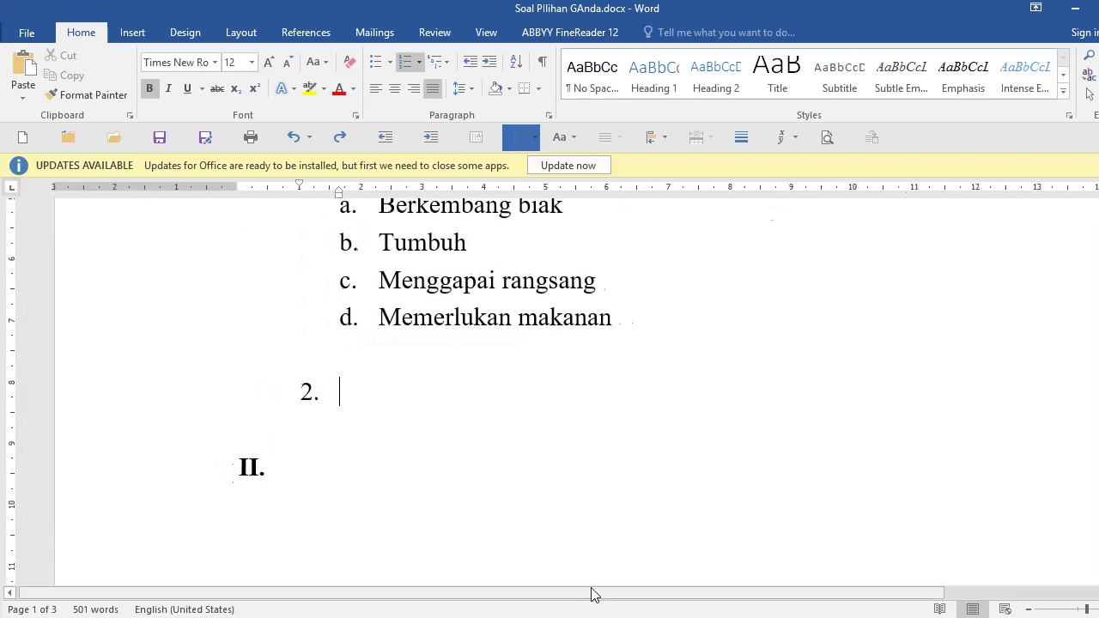
pyautogui.moveTo(594, 593); pyautogui.dragTo(773, 596)
pyautogui.write('Kelompok berikut')
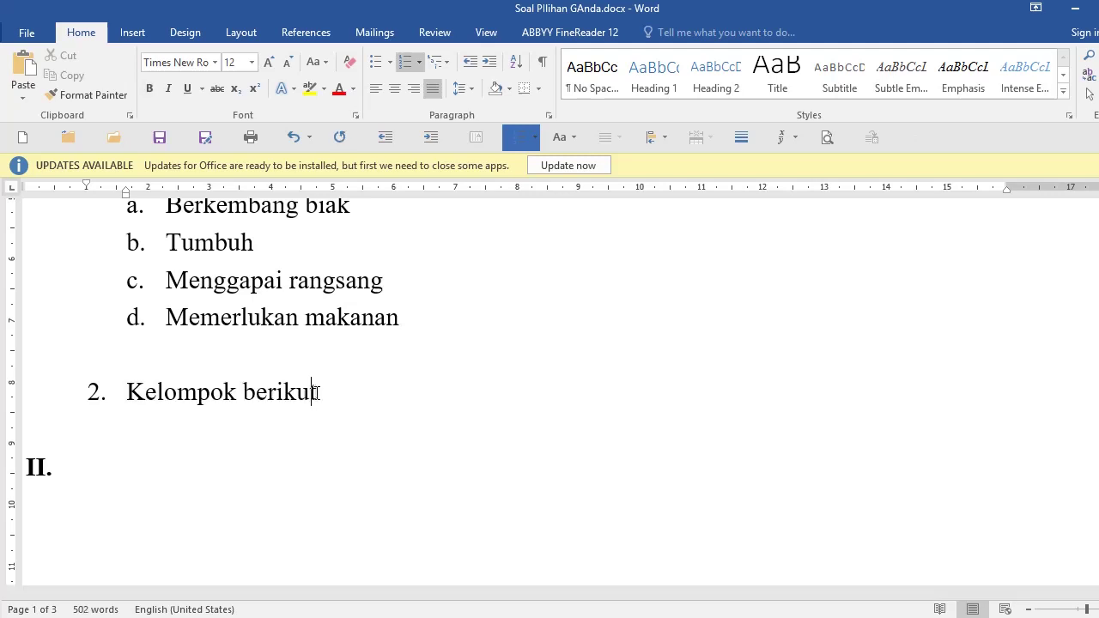
pyautogui.write(' ini yang tr')
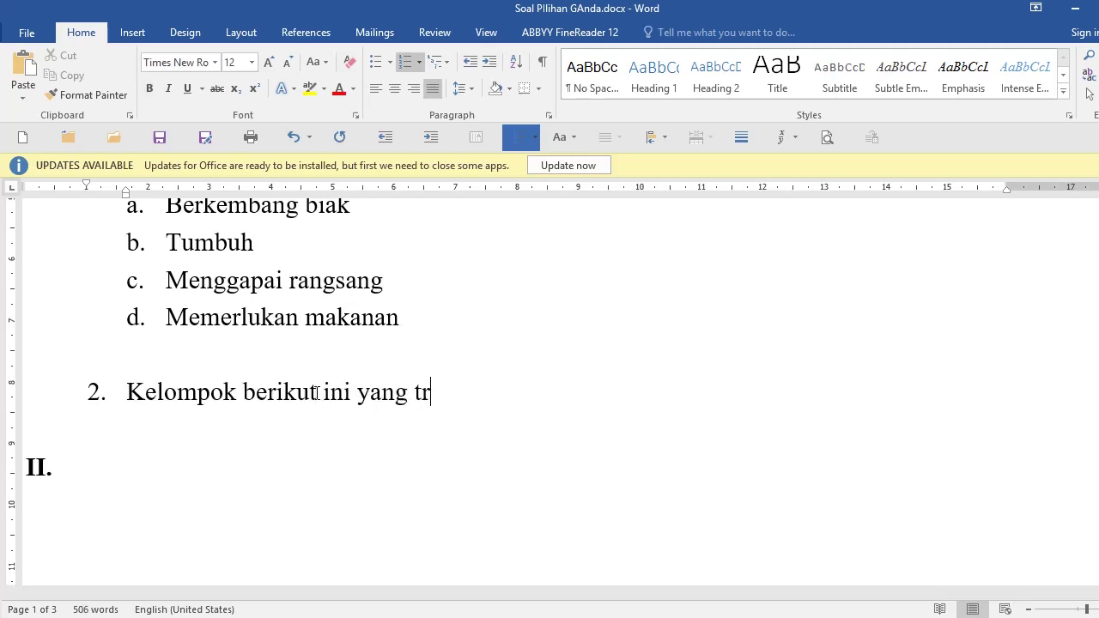
pyautogui.write('golong makh')
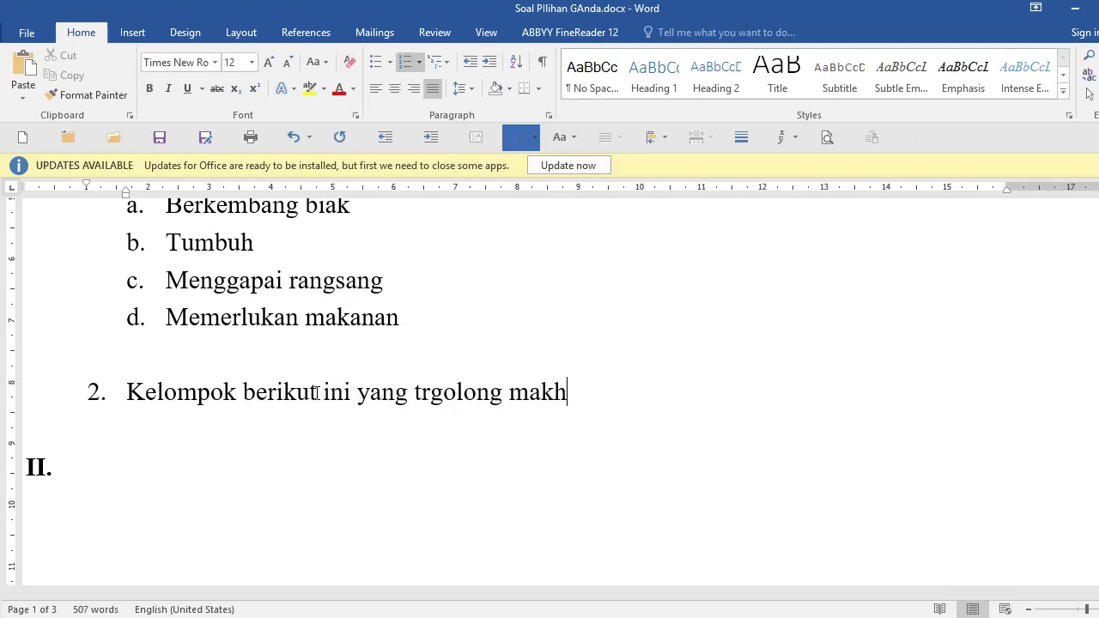
pyautogui.write('luk hidup ')
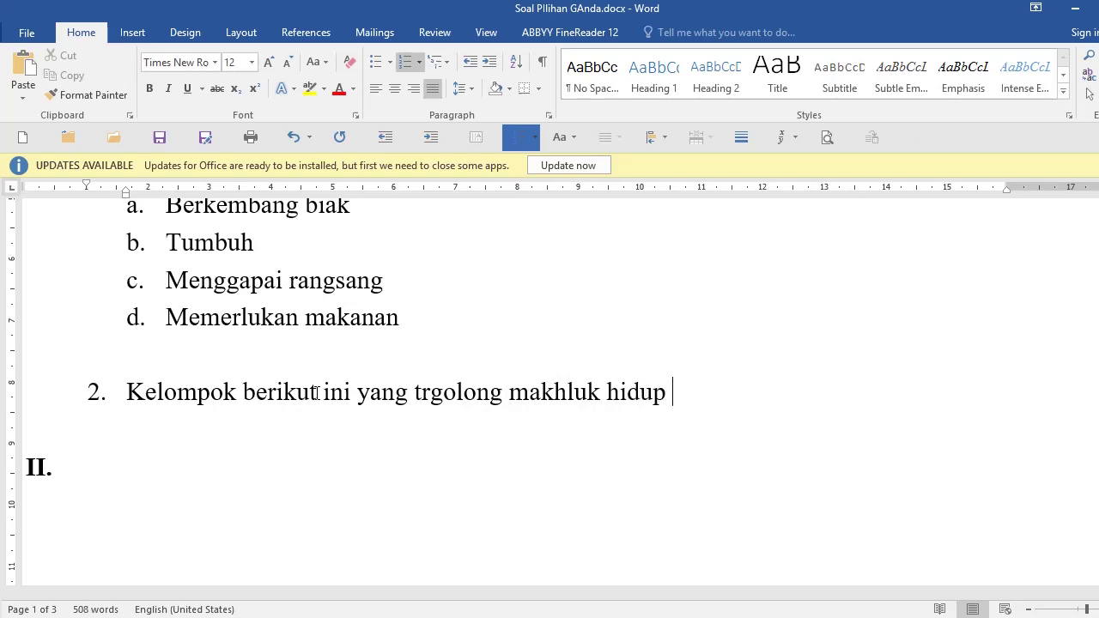
pyautogui.write('adalah ...')
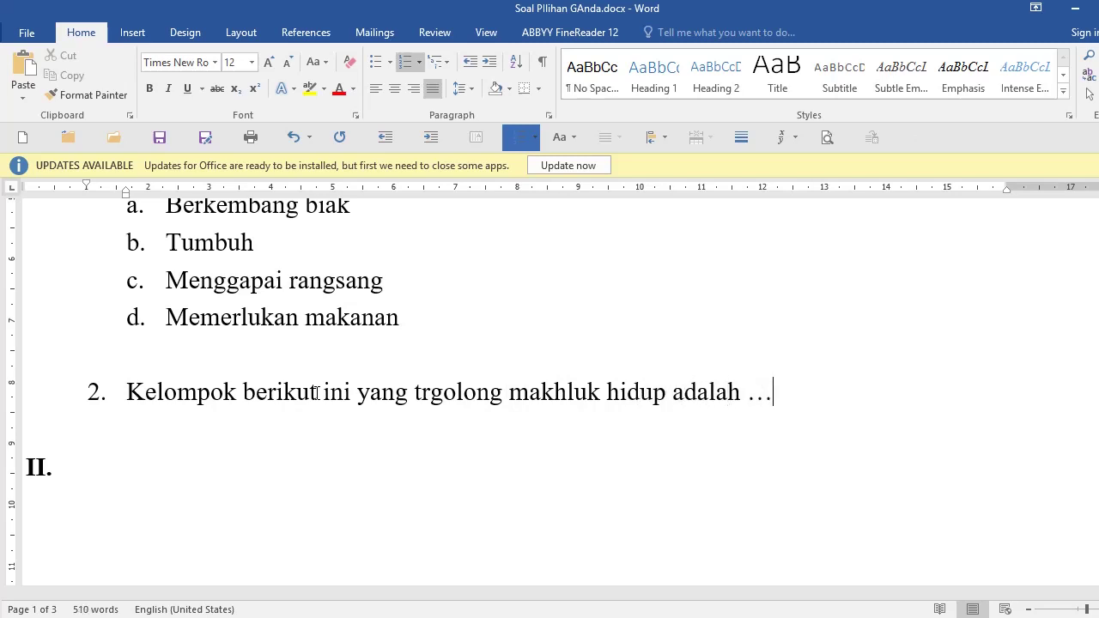
pyautogui.write('.')
pyautogui.press('Return')
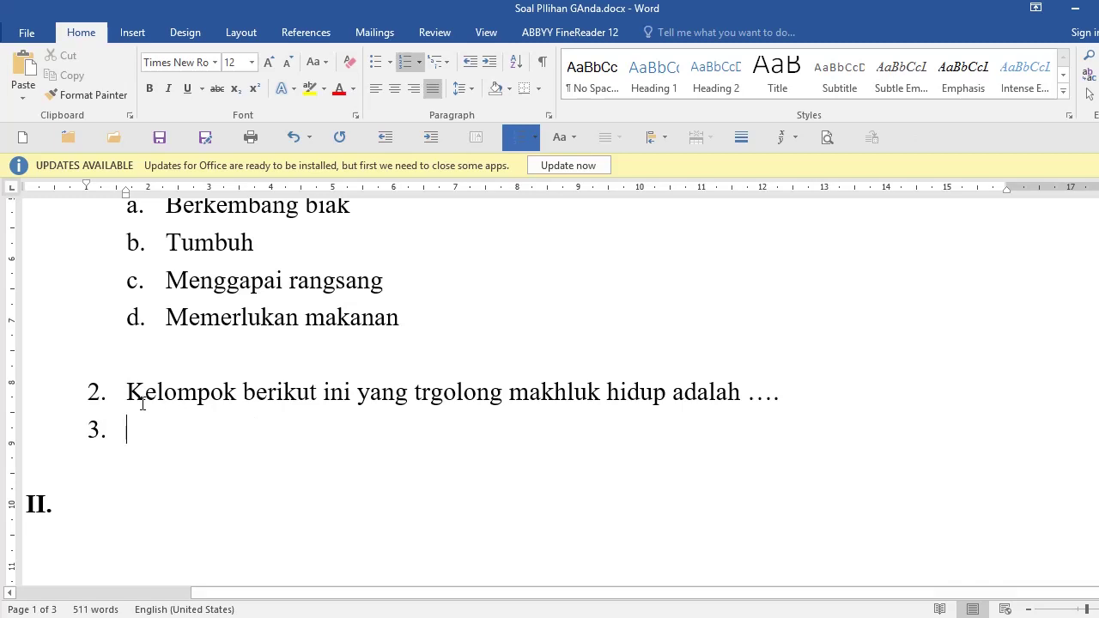
# Insert an empty unnumbered line below question 2 for its options.
pyautogui.click(823, 392)
pyautogui.press('Return')
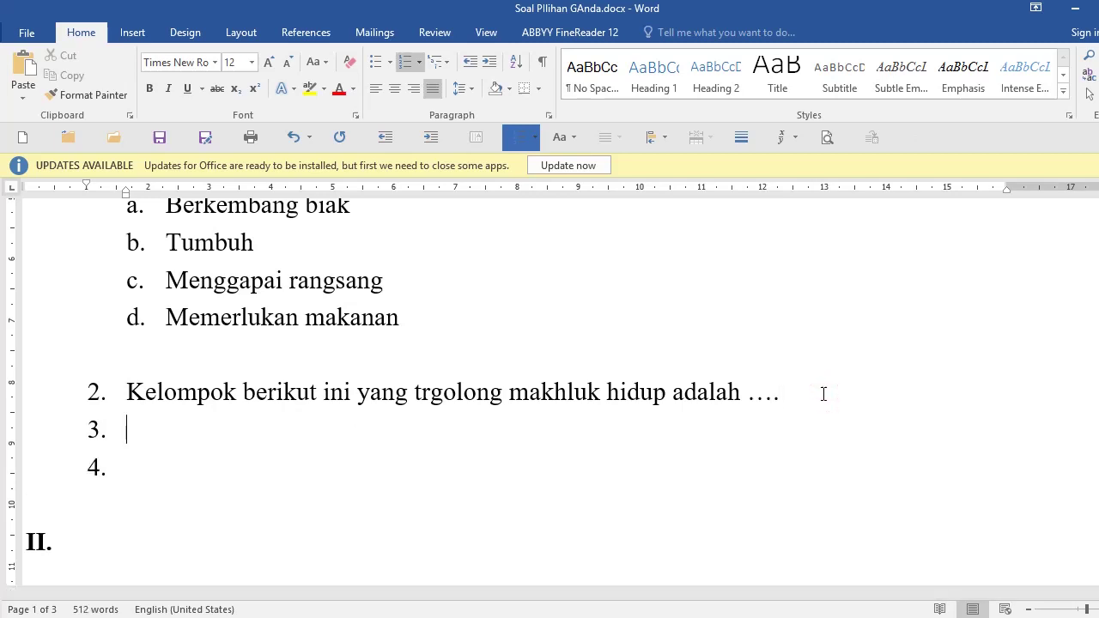
pyautogui.press('BackSpace')
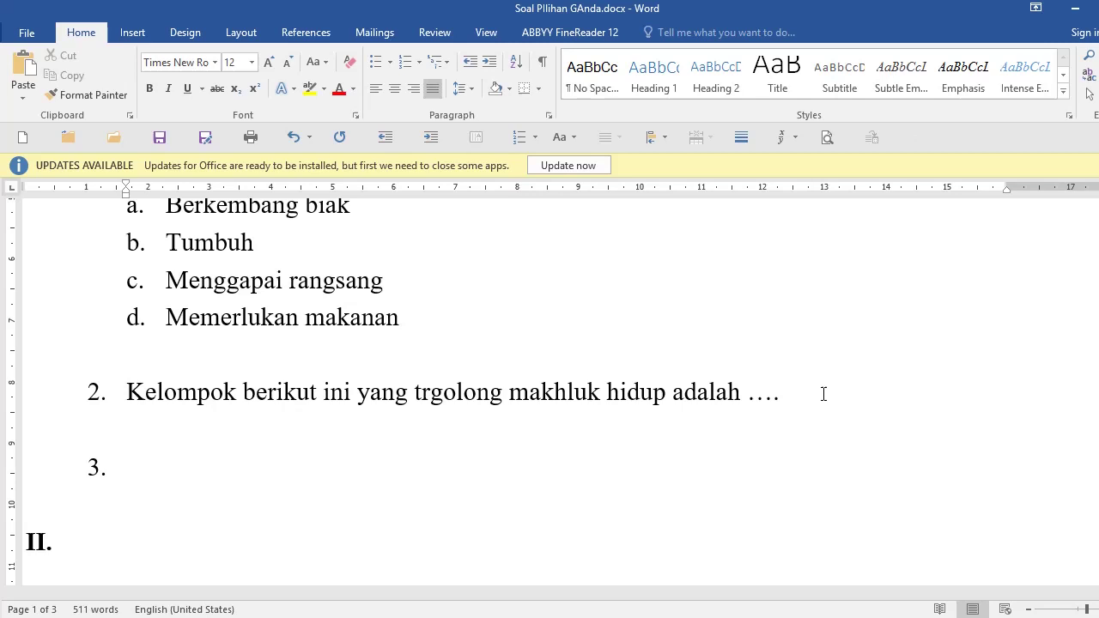
# Add question 2 options a 'Lumur, rayap, semut' and b 'Air, udara, tanah'.
pyautogui.write('a.')
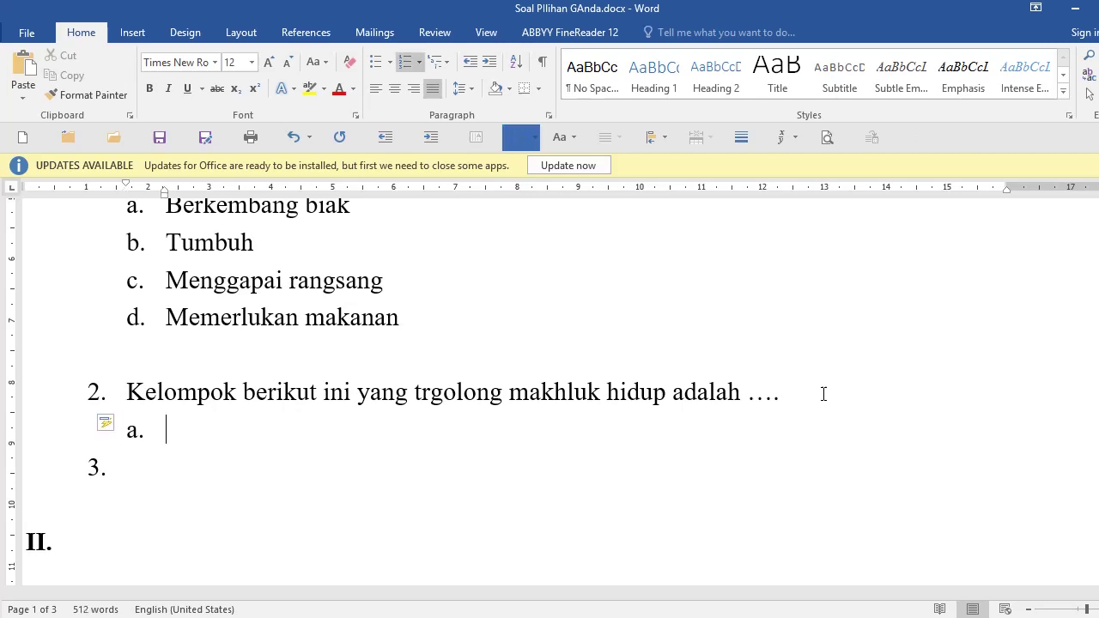
pyautogui.scroll(-3, 638, 379)
pyautogui.scroll(2, 572, 373)
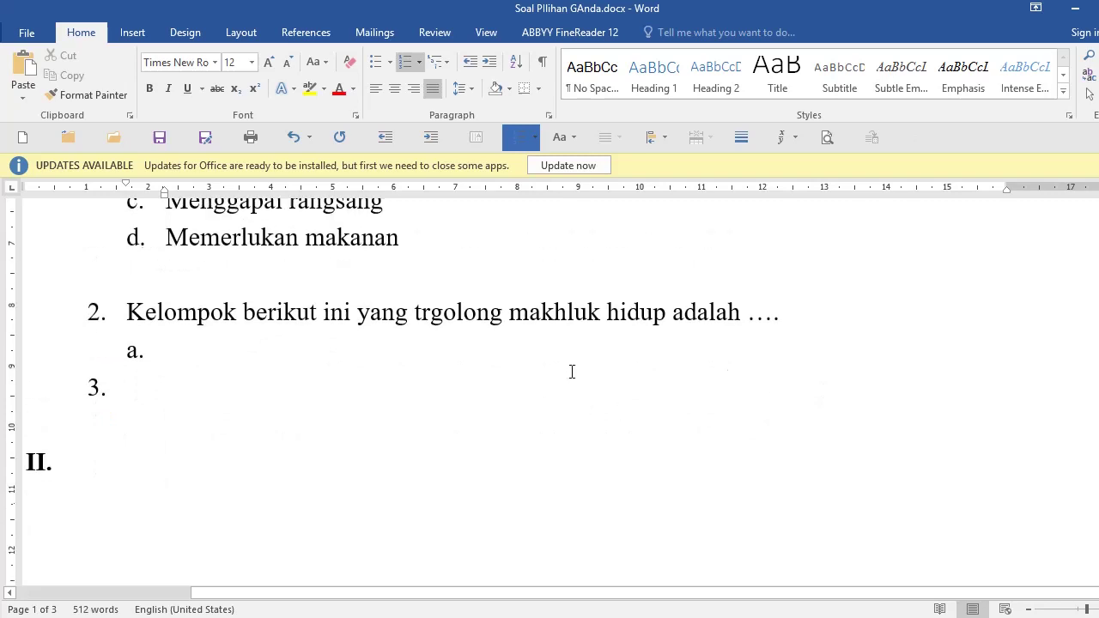
pyautogui.write('lumur')
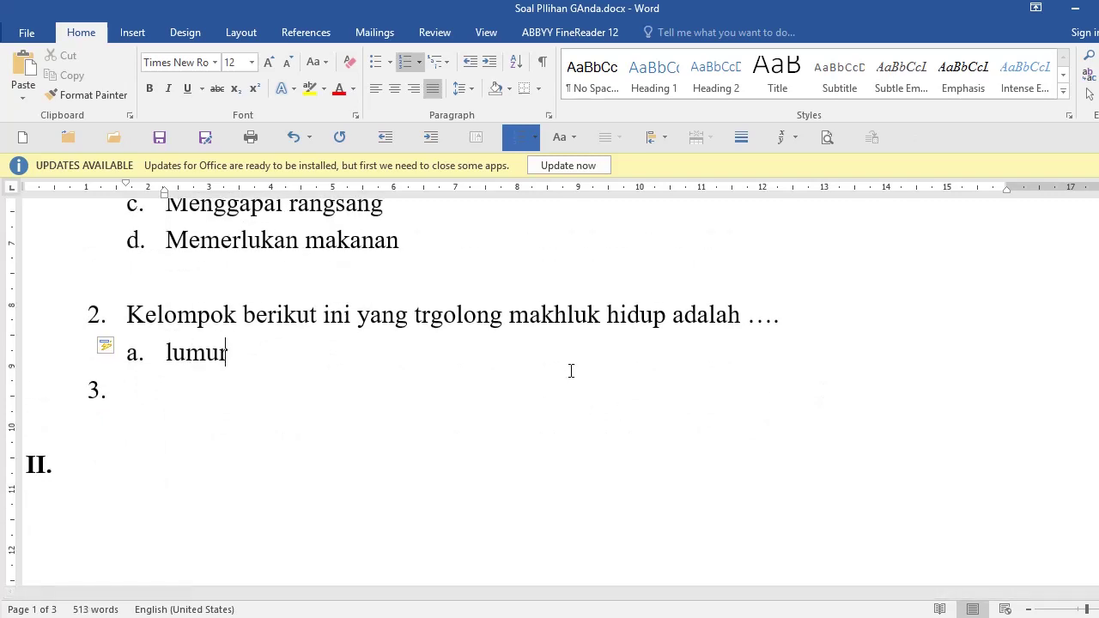
pyautogui.write(', raya')
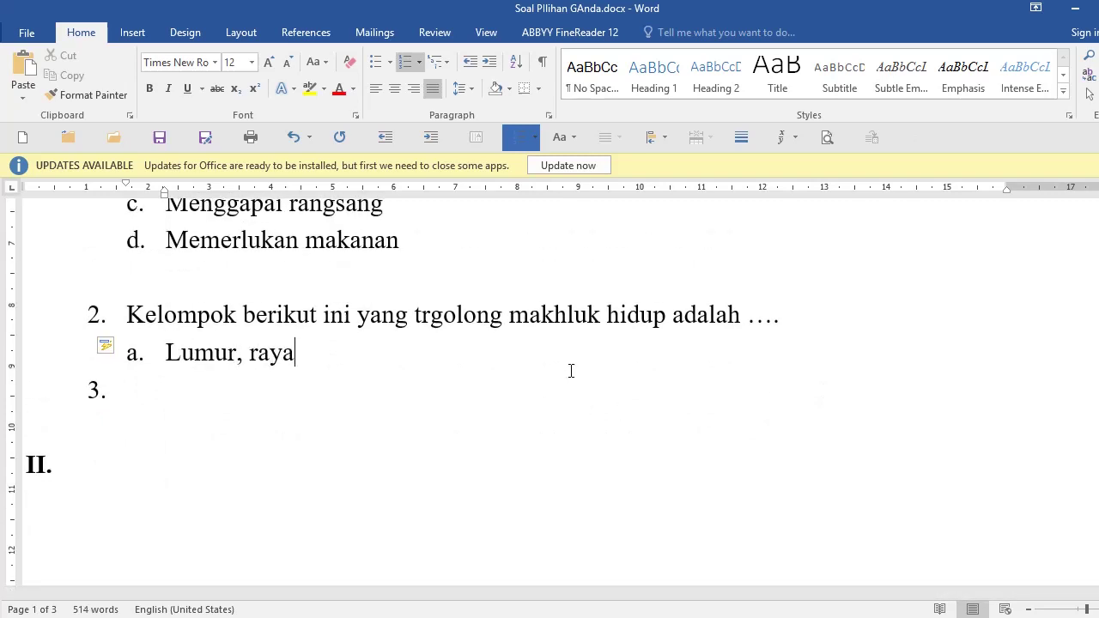
pyautogui.write('p, semut')
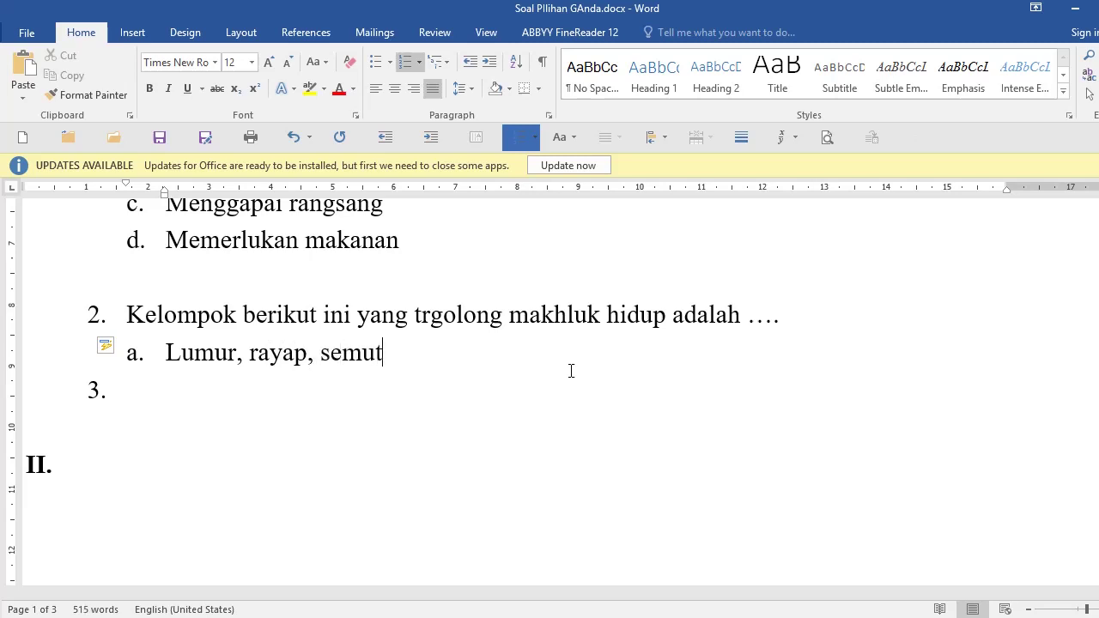
pyautogui.press('Return')
pyautogui.write('air, uda')
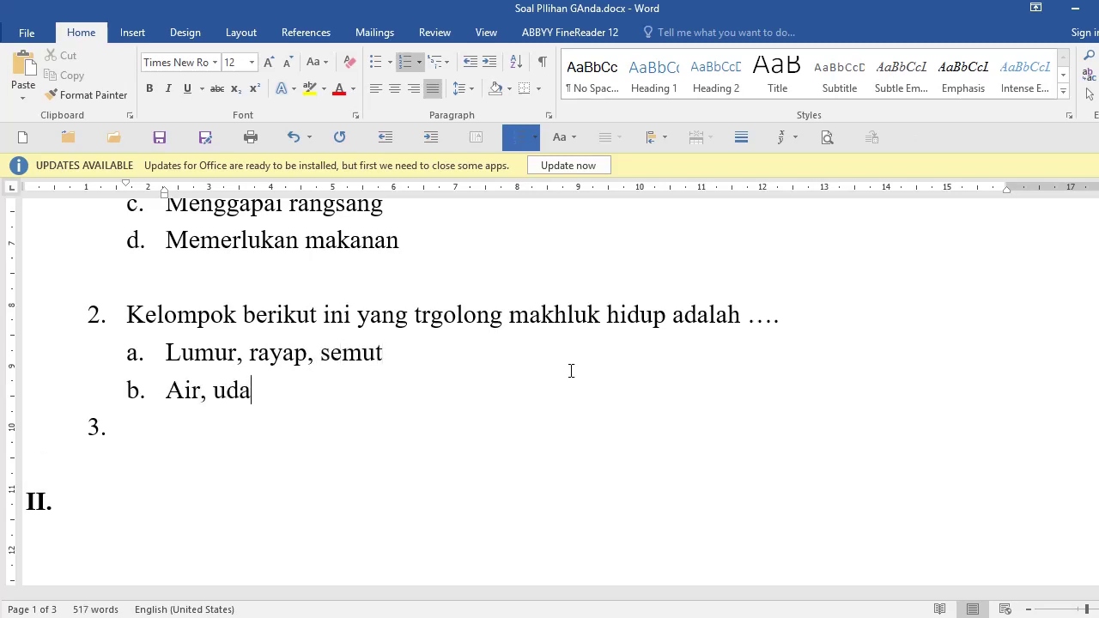
pyautogui.write('ra, tanah')
pyautogui.press('Return')
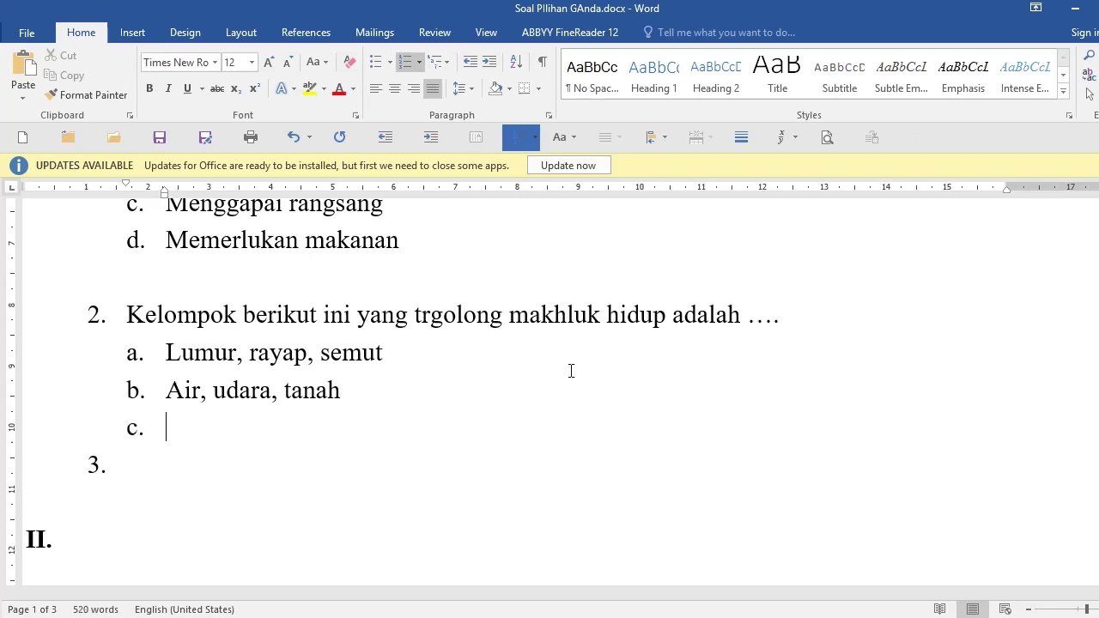
# Add options c 'Lebah, udara, bunga mawar' and d 'Kura,kura, kuda laut, cahaya', fixing typos.
pyautogui.write('lebah, ')
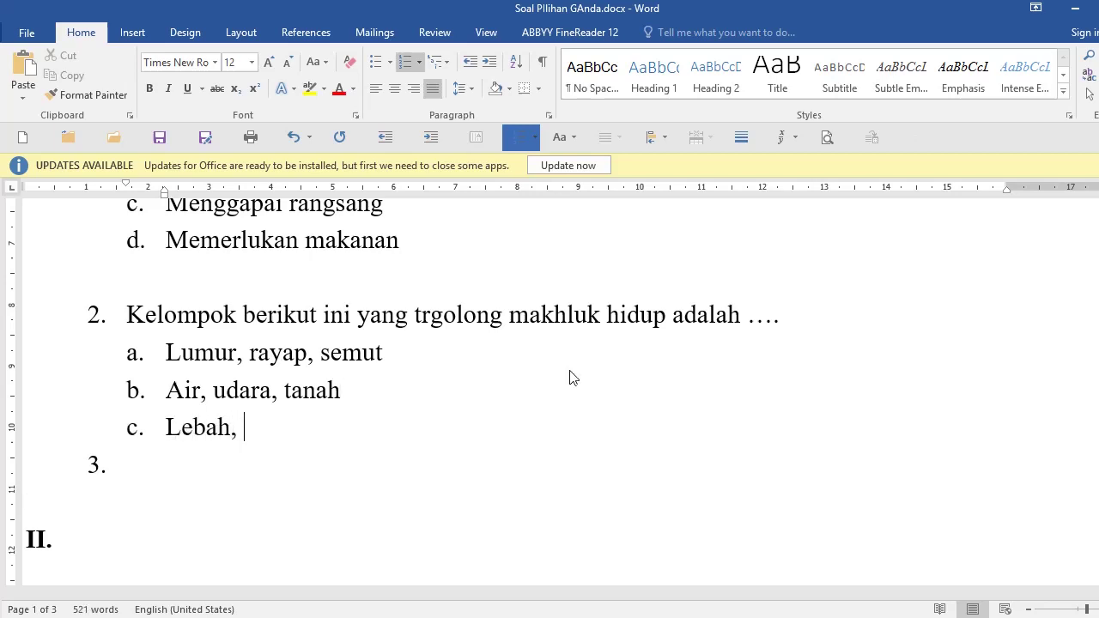
pyautogui.write('udara, buan')
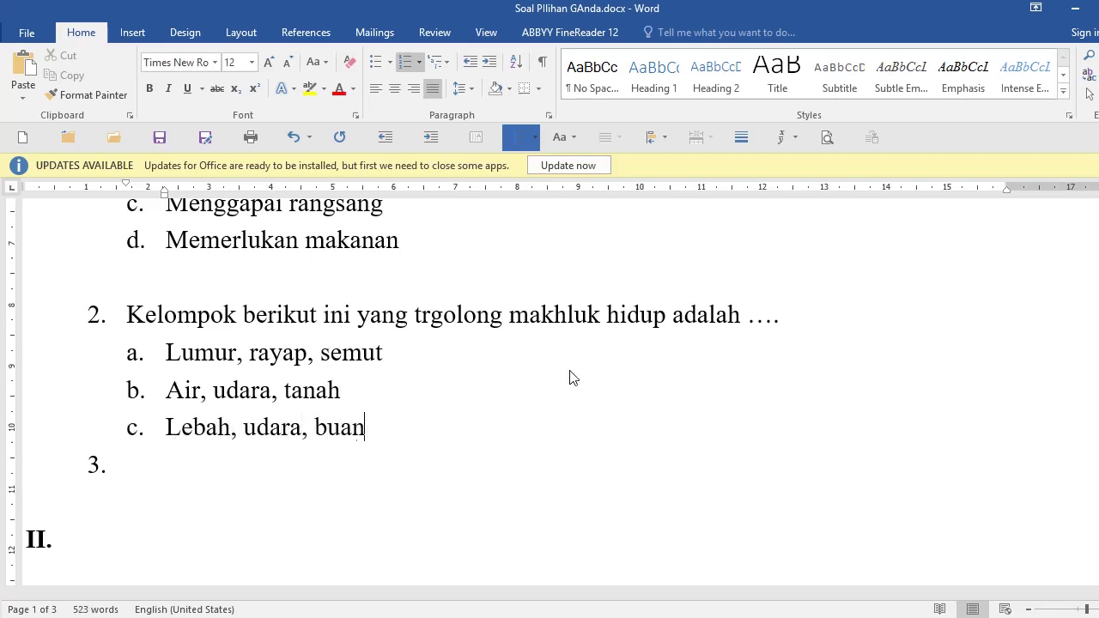
pyautogui.write('gan ma')
pyautogui.press('BackSpace')
pyautogui.press('BackSpace')
pyautogui.press('BackSpace')
pyautogui.press('BackSpace')
pyautogui.press('BackSpace')
pyautogui.press('BackSpace')
pyautogui.press('BackSpace')
pyautogui.press('BackSpace')
pyautogui.press('BackSpace')
pyautogui.write('nga')
pyautogui.press('BackSpace')
pyautogui.press('BackSpace')
pyautogui.press('BackSpace')
pyautogui.write('unga mawa')
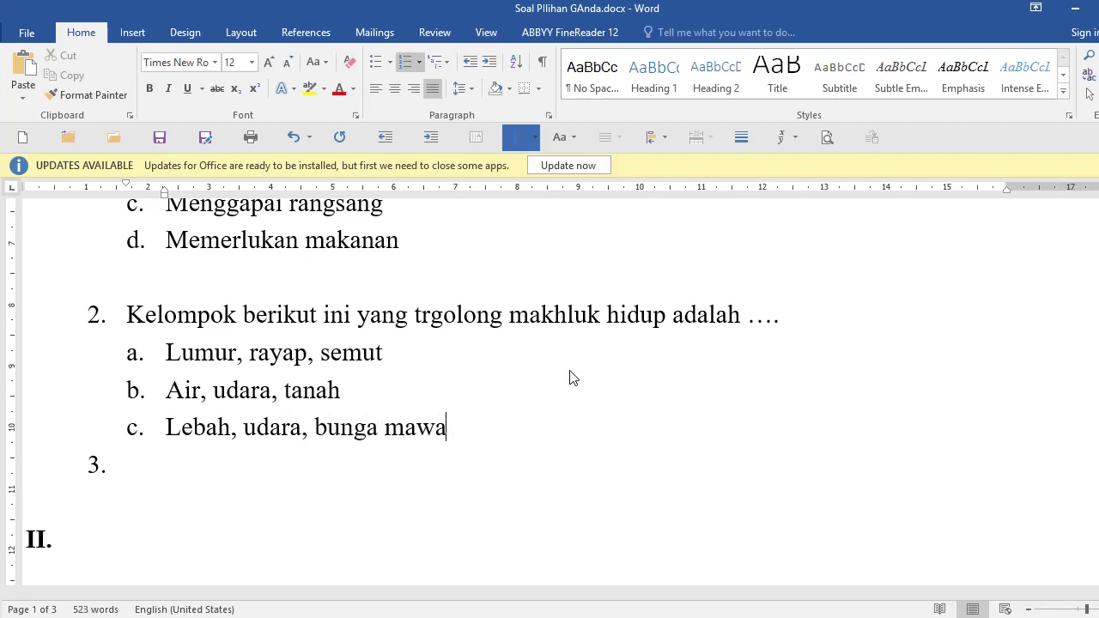
pyautogui.write('r')
pyautogui.press('Return')
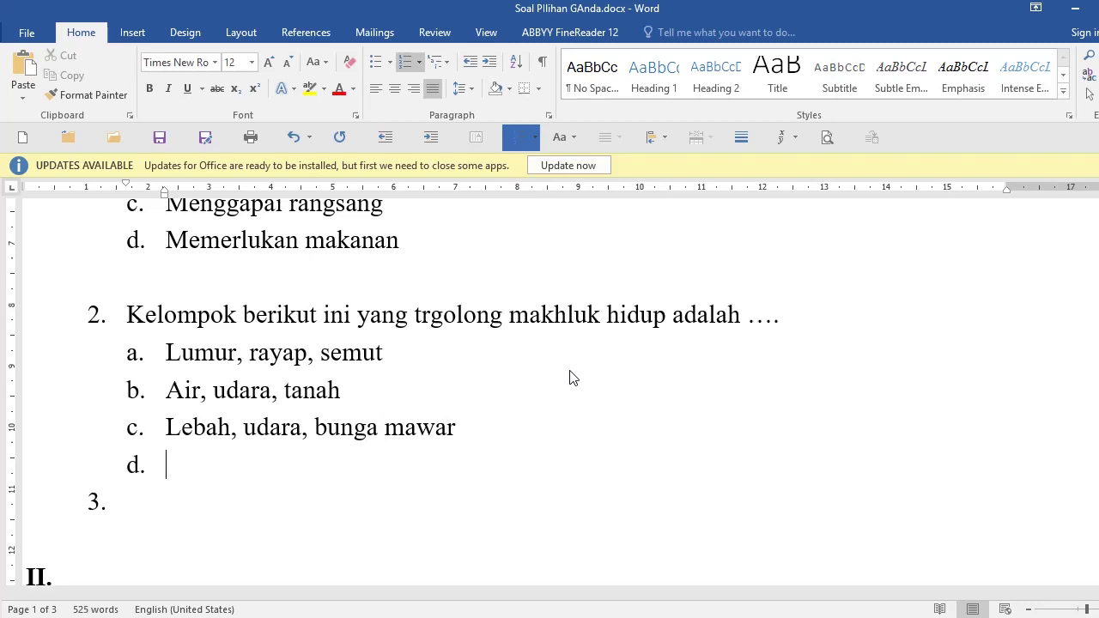
pyautogui.write('Kura,kura,')
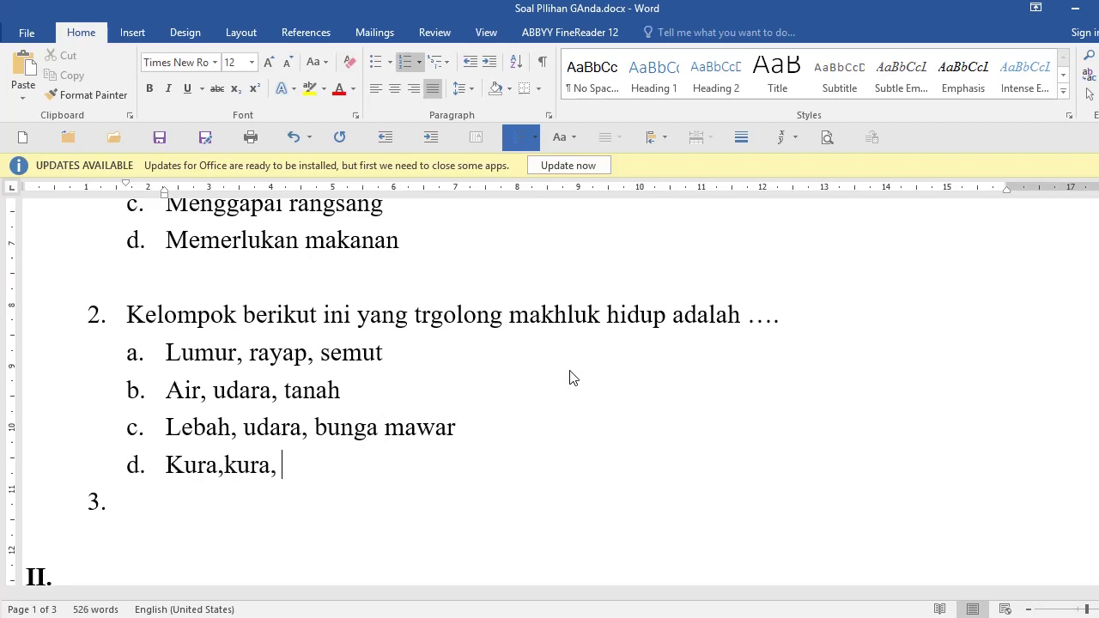
pyautogui.write('kura, kuda laut ca')
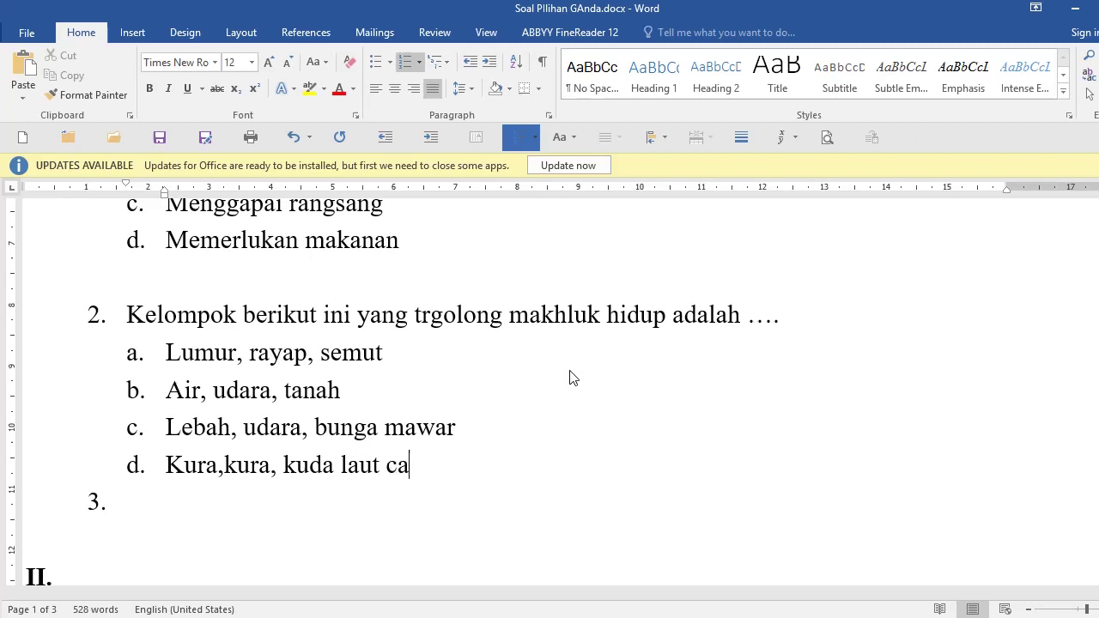
pyautogui.write('haya')
pyautogui.press('Left')
pyautogui.press('Left')
pyautogui.press('Left')
pyautogui.press('Left')
pyautogui.press('Right')
pyautogui.press('Right')
pyautogui.press('Right')
pyautogui.write(',')
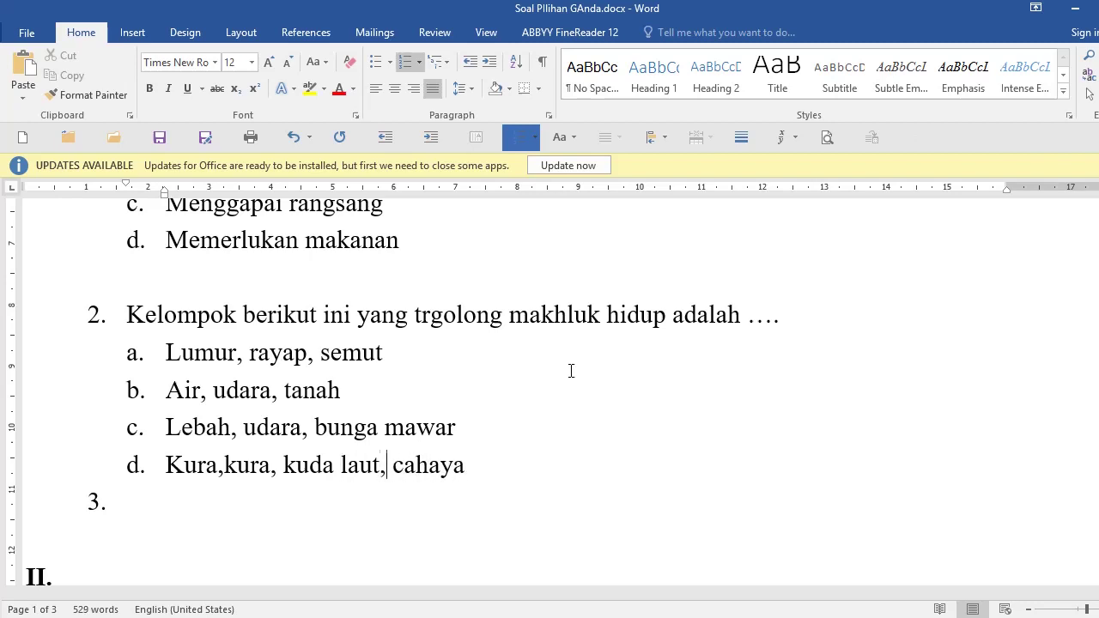
pyautogui.press('End')
pyautogui.press('Return')
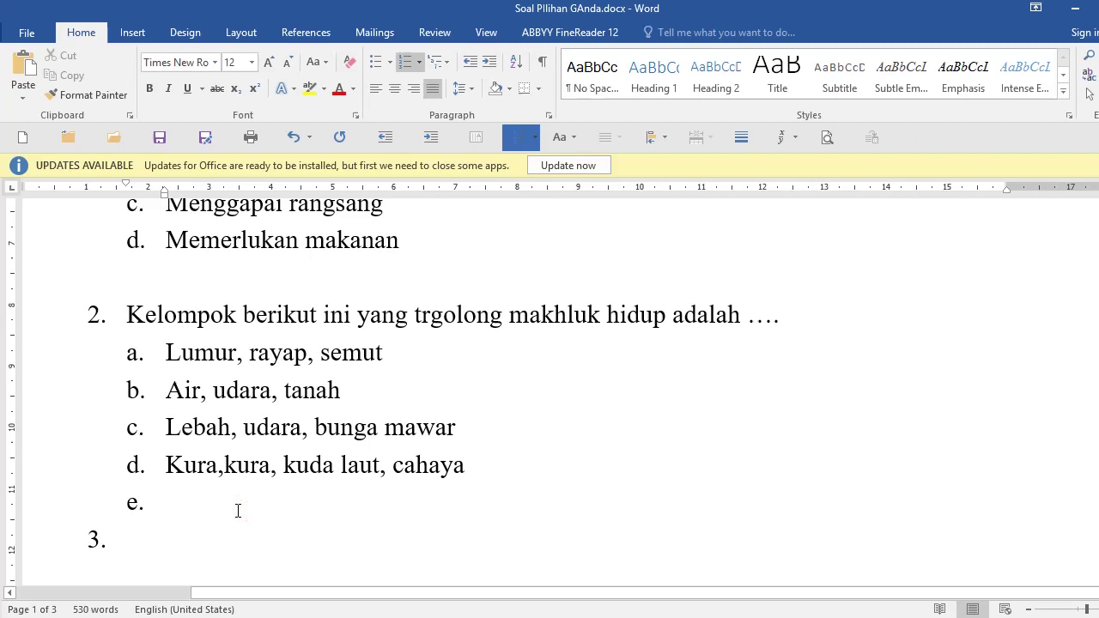
# Clear the empty list letter and write question 3: 'Hewan menghirup udara. Hal ini menunjukkan bahwa makhluk hidup…'.
pyautogui.press('BackSpace')
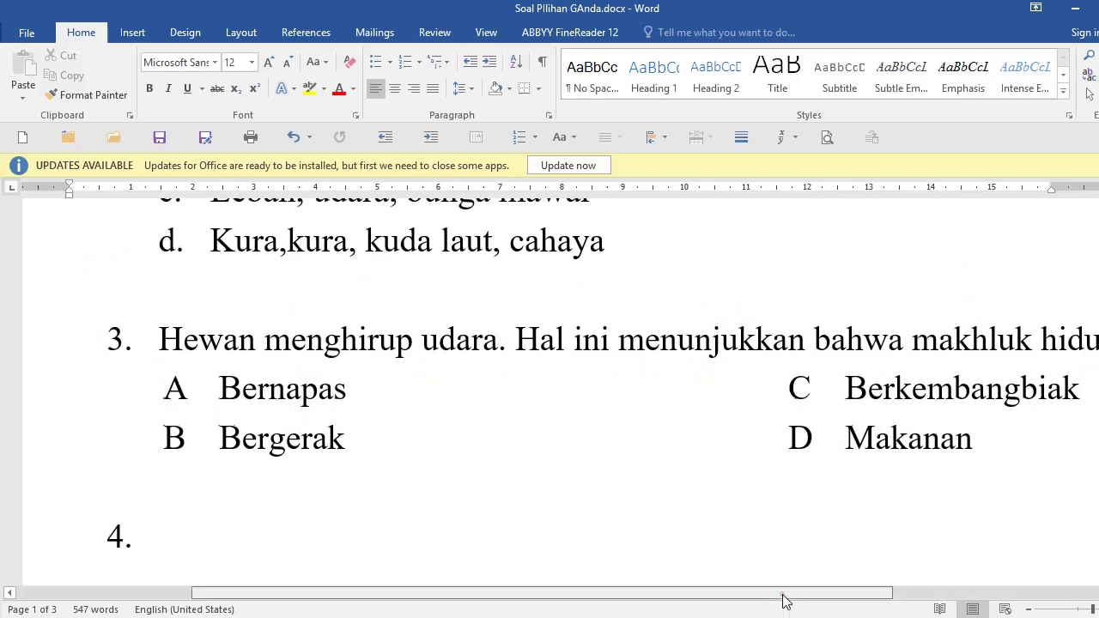
pyautogui.moveTo(780, 592); pyautogui.dragTo(837, 598)
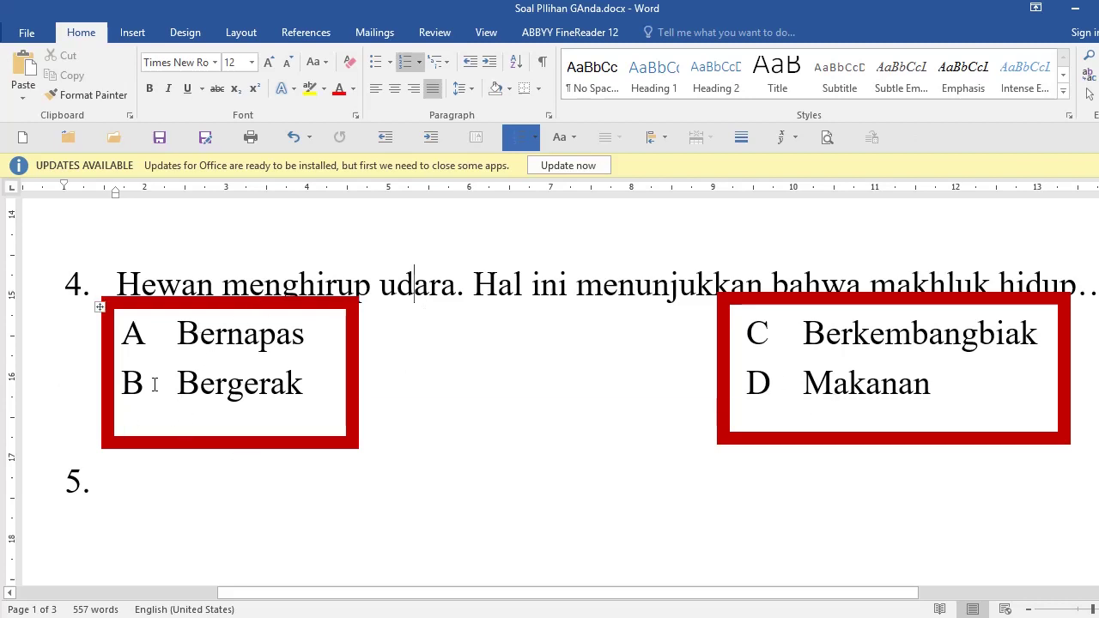
pyautogui.scroll(5, 747, 441)
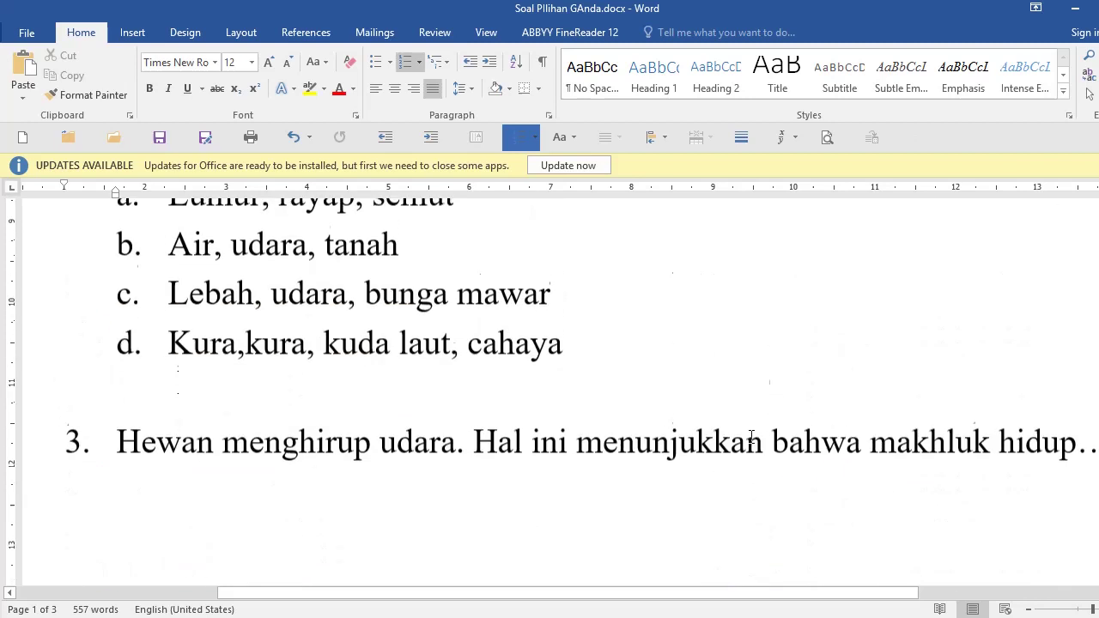
pyautogui.click(726, 443)
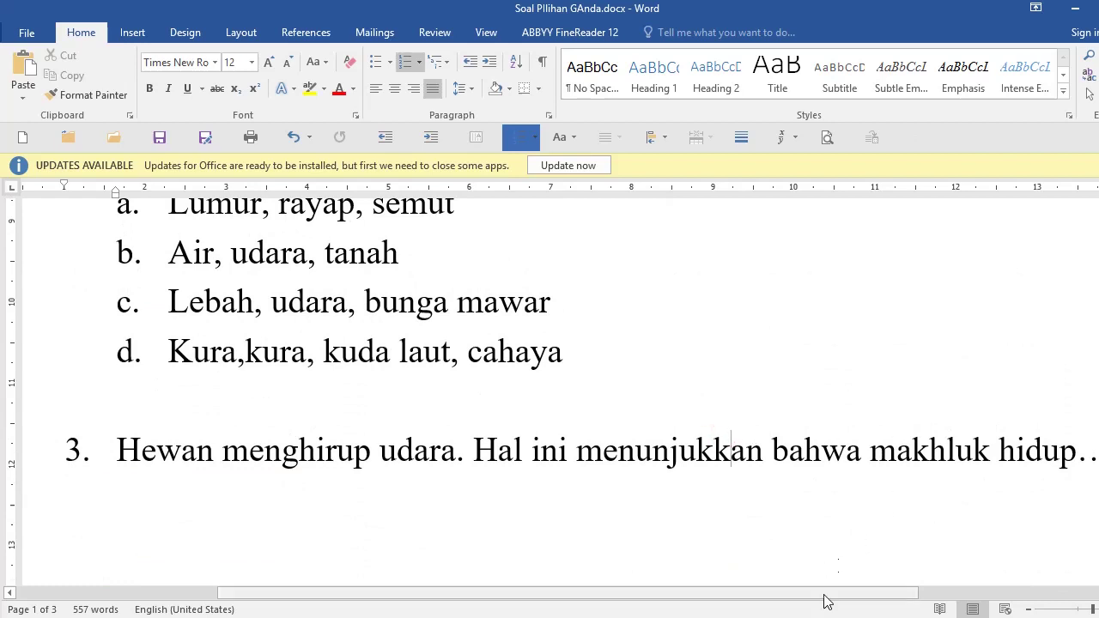
# Add a blank unnumbered line after question 3, leaving item 4 below it.
pyautogui.moveTo(822, 596); pyautogui.dragTo(843, 601)
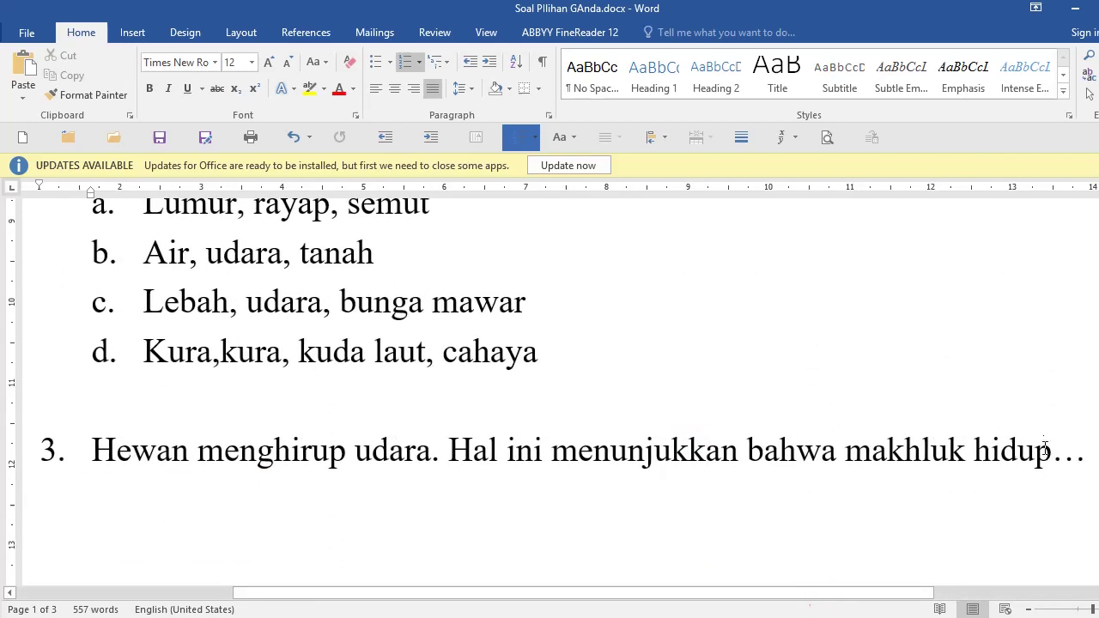
pyautogui.click(1085, 453)
pyautogui.press('Return')
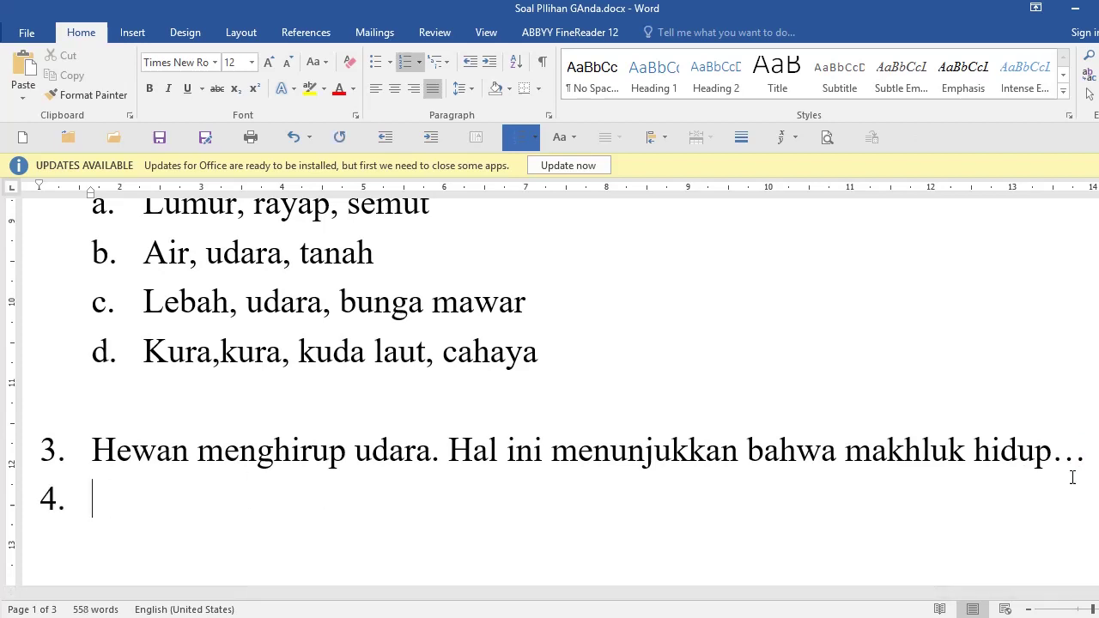
pyautogui.press('End')
pyautogui.press('Return')
pyautogui.press('BackSpace')
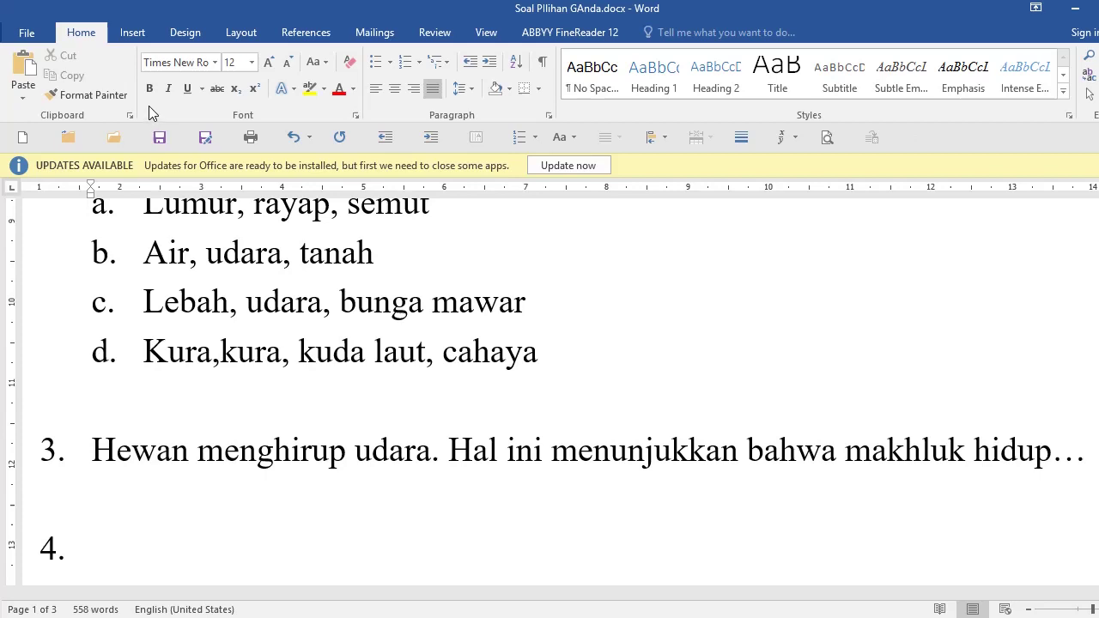
# Insert a two-column, one-row table on the blank line under question 3.
pyautogui.click(133, 36)
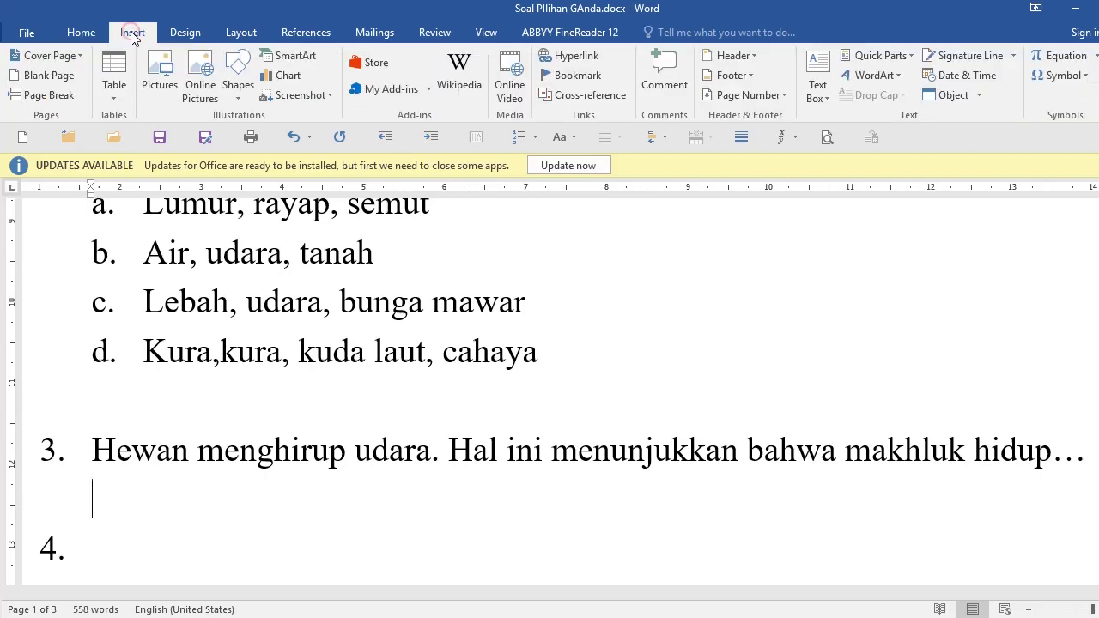
pyautogui.click(116, 68)
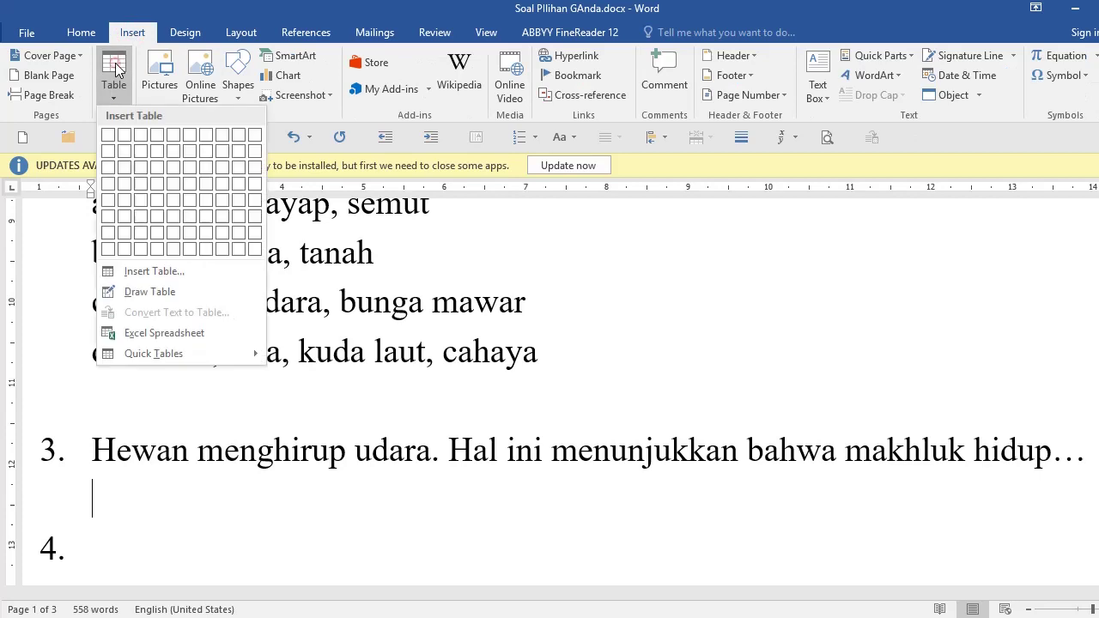
pyautogui.click(124, 136)
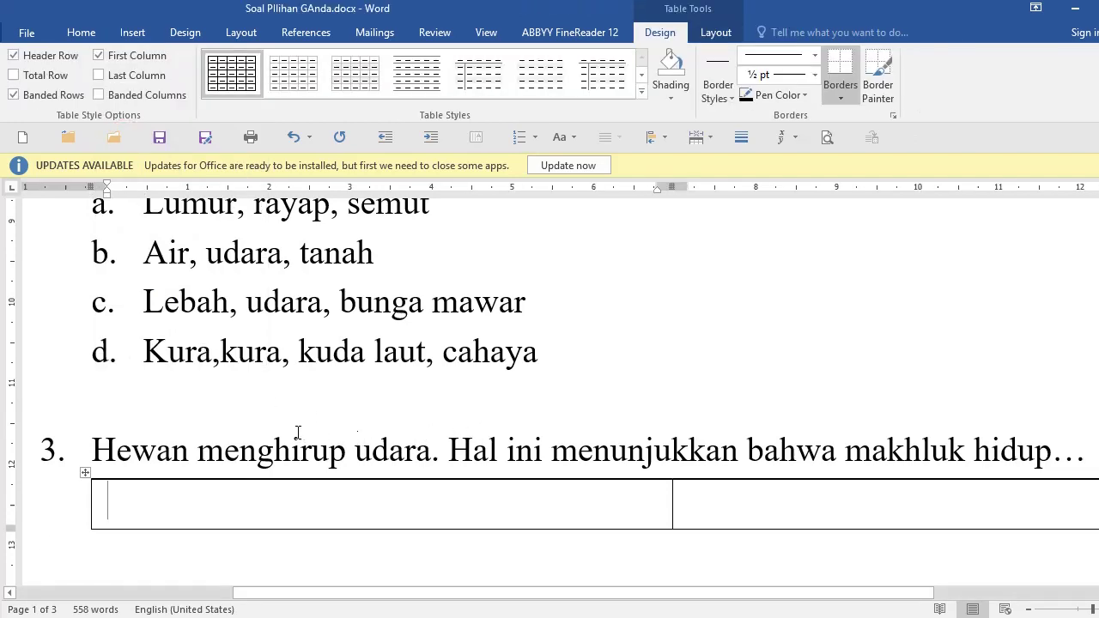
pyautogui.keyDown('ctrl'); pyautogui.scroll(-2, 298, 432); pyautogui.keyUp('ctrl')
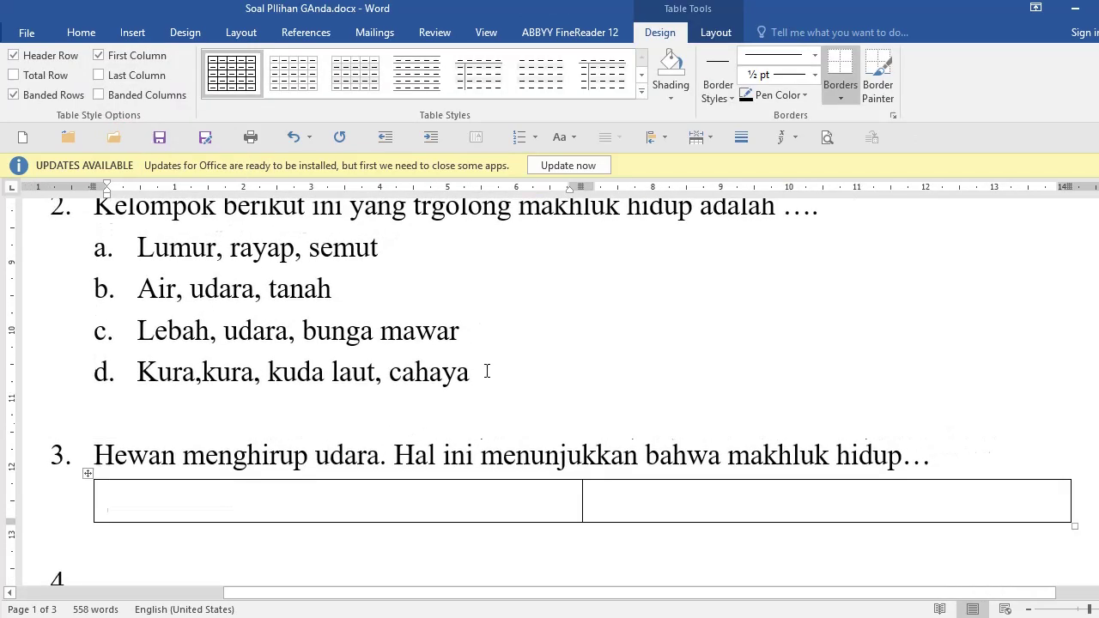
# Fill the left cell with options 'a. Bergerak' and 'b. Bernapas', reducing the indent.
pyautogui.write('a.')
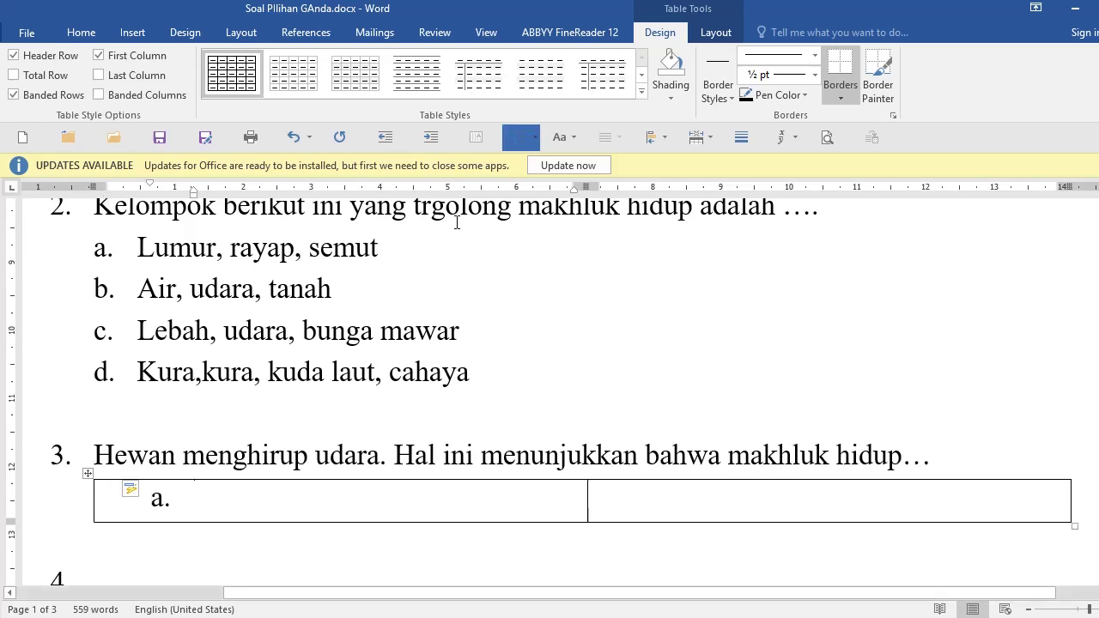
pyautogui.click(387, 139)
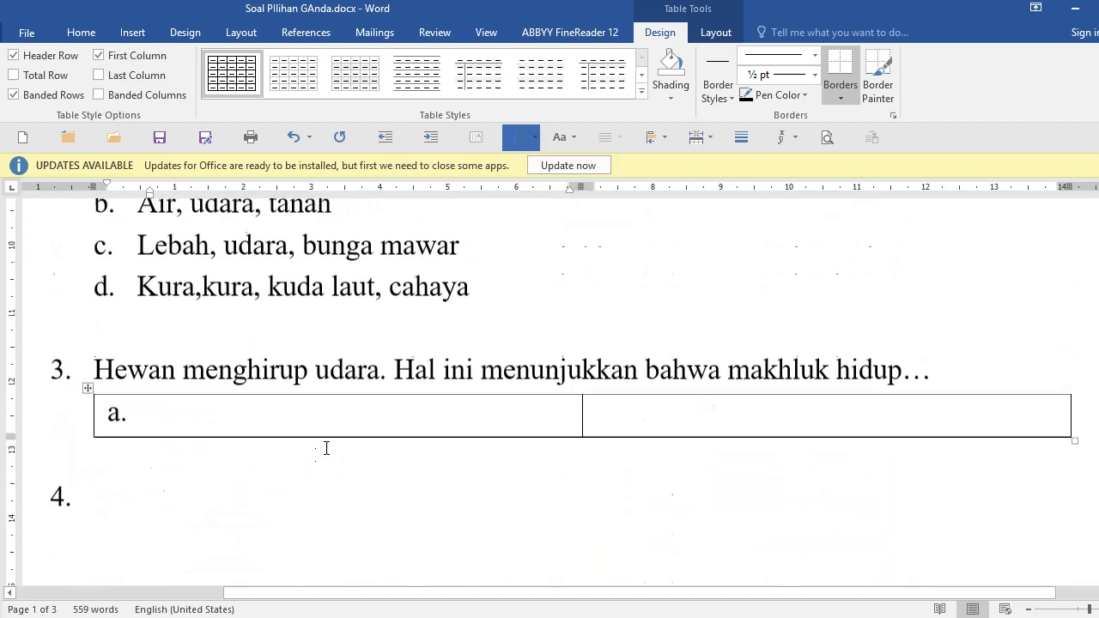
pyautogui.write('bergerak')
pyautogui.press('Return')
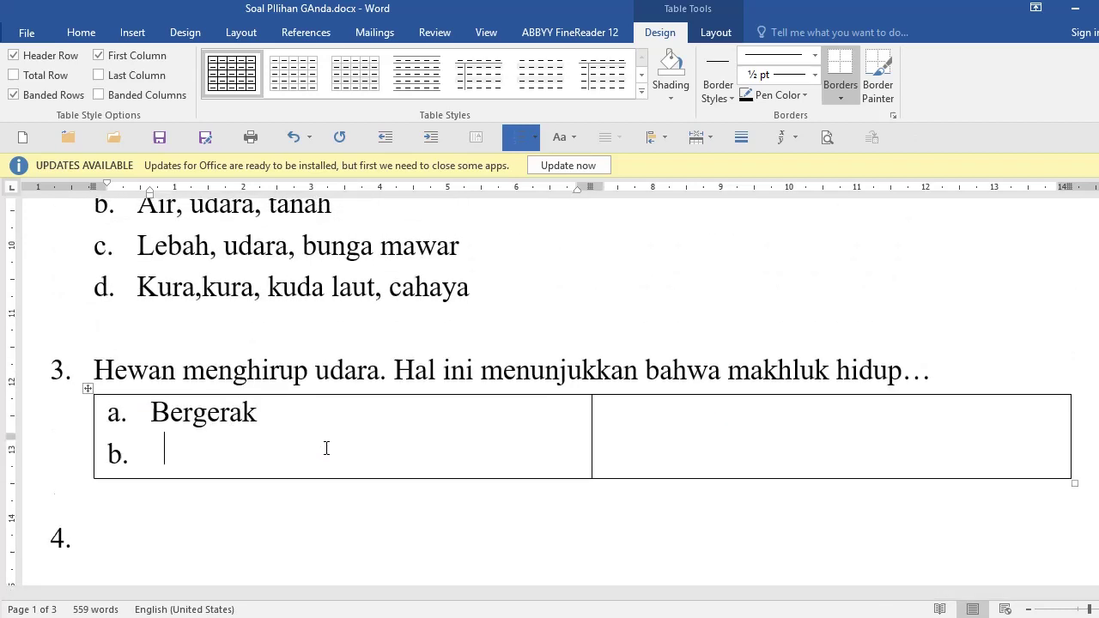
pyautogui.write('bernapas')
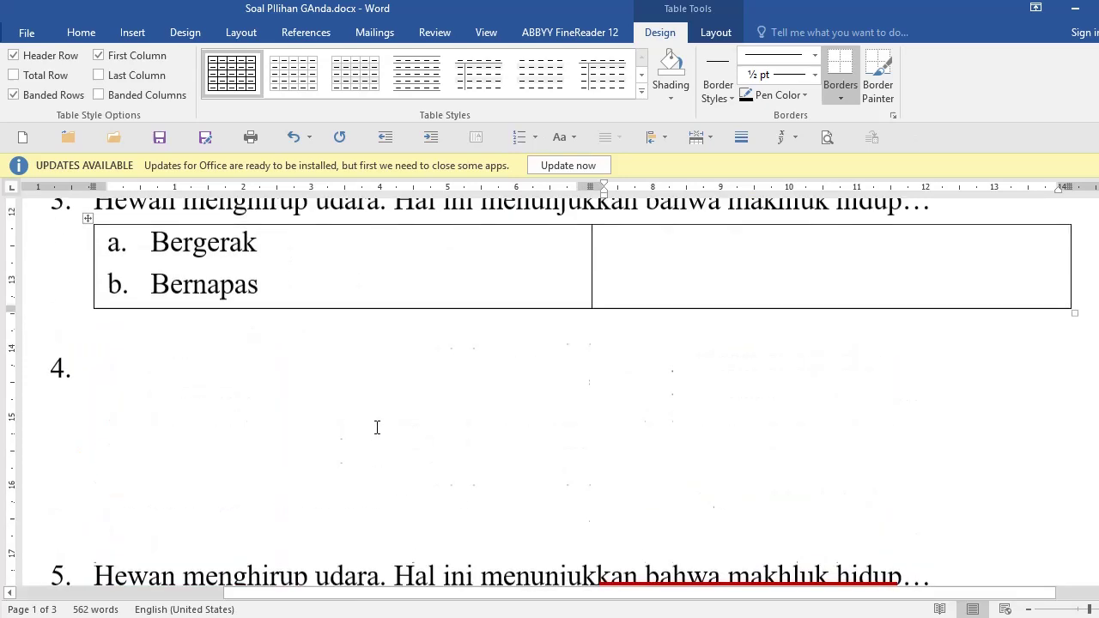
# Fill the right cell with 'c. Berkembang biak' and 'd. makan', then select the table.
pyautogui.press('Tab')
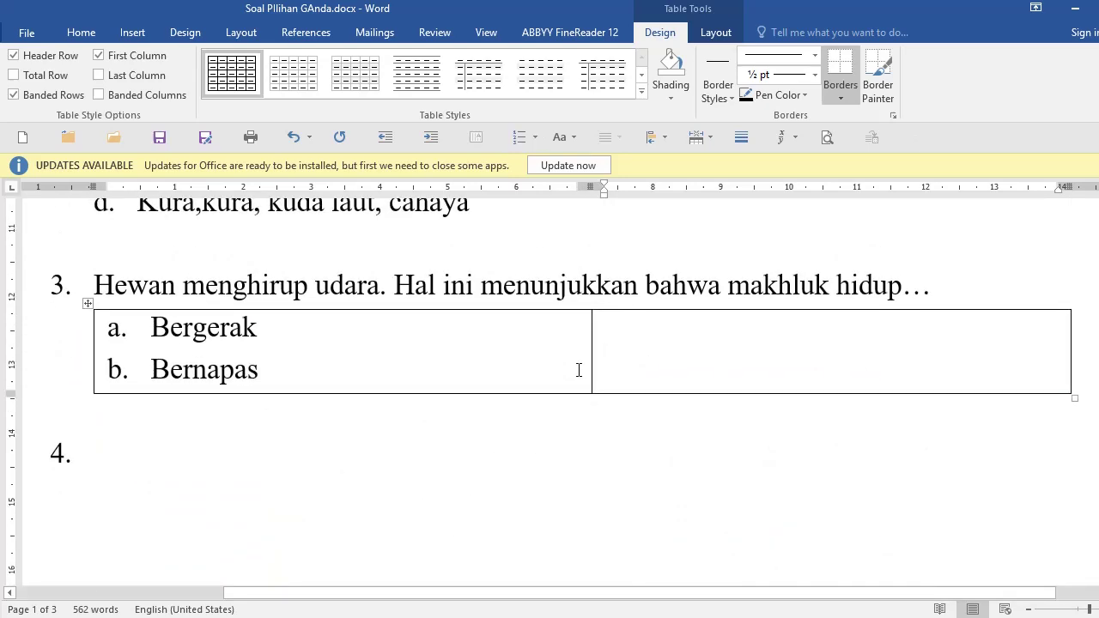
pyautogui.write('c. be')
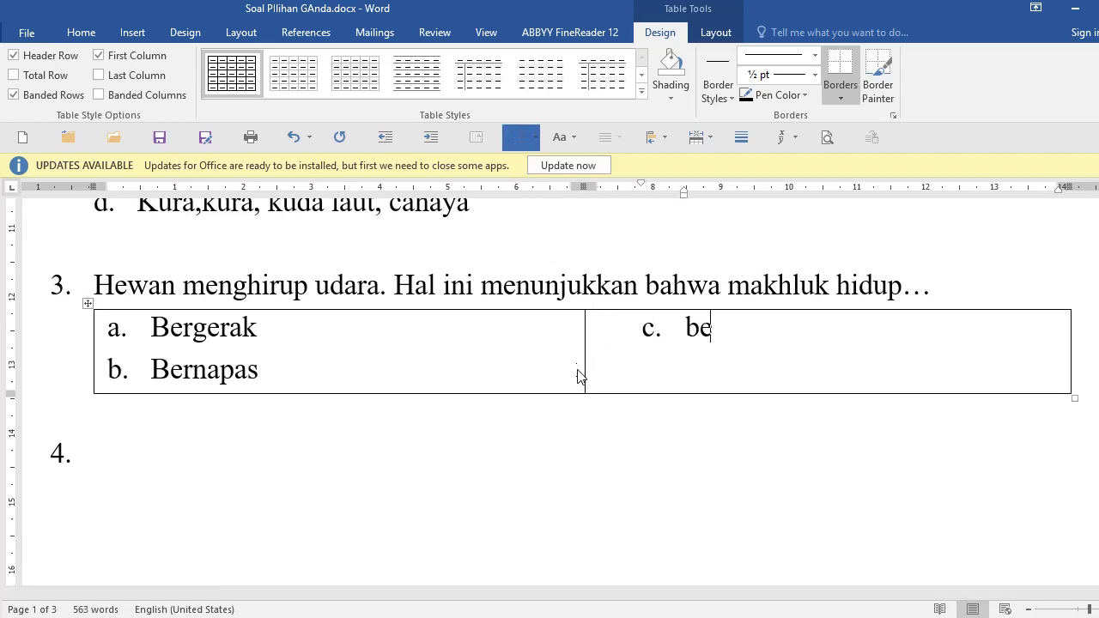
pyautogui.write('rkembang biak')
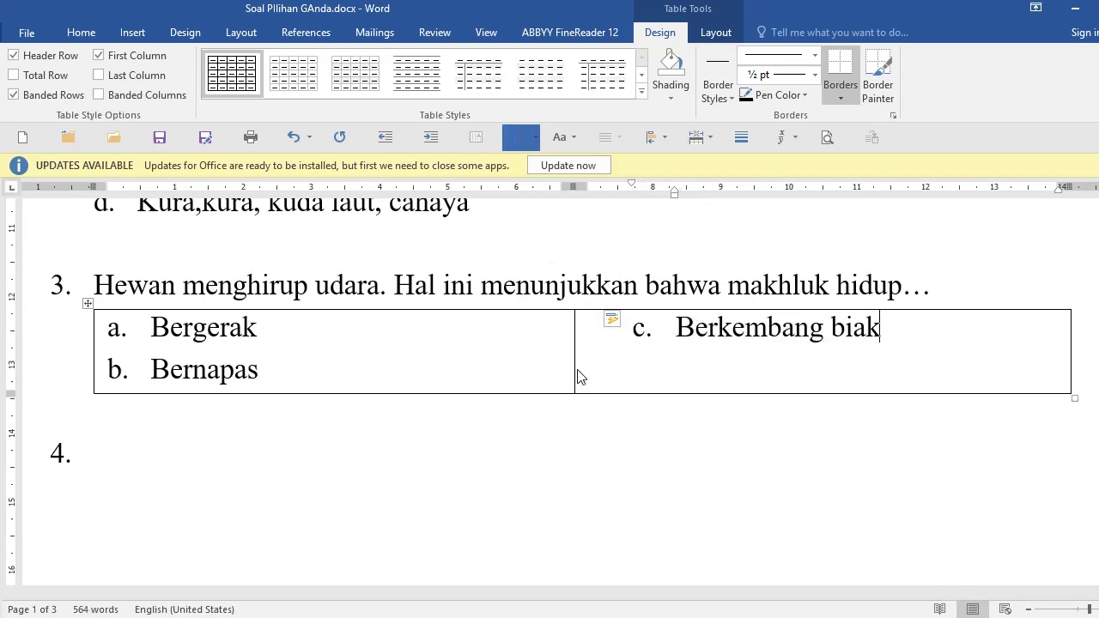
pyautogui.press('Return')
pyautogui.write('makan')
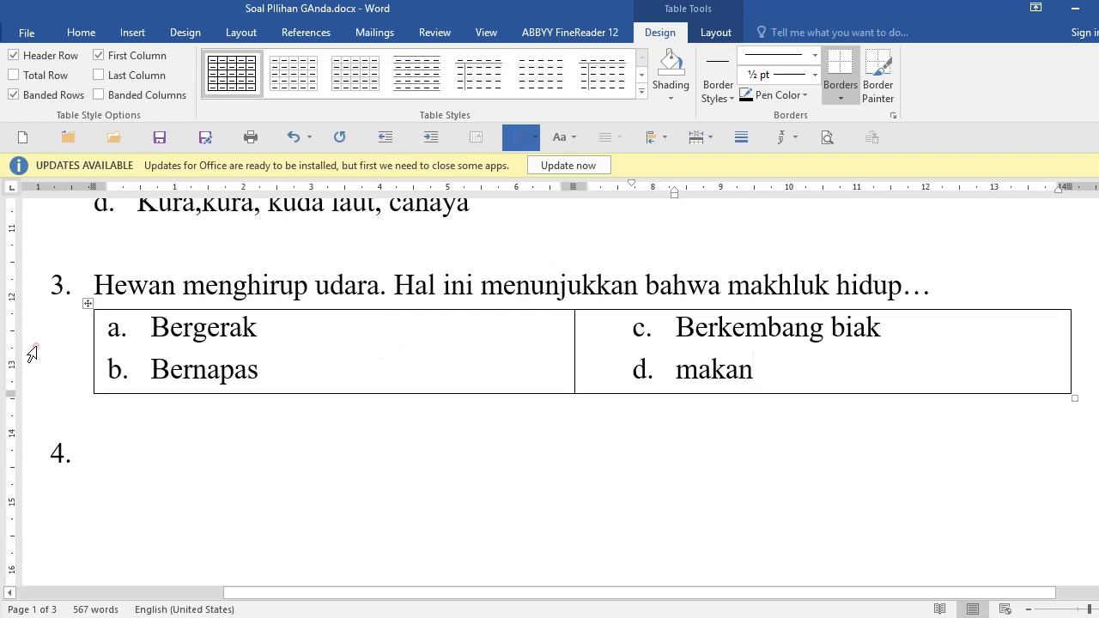
pyautogui.moveTo(33, 346); pyautogui.dragTo(32, 354)
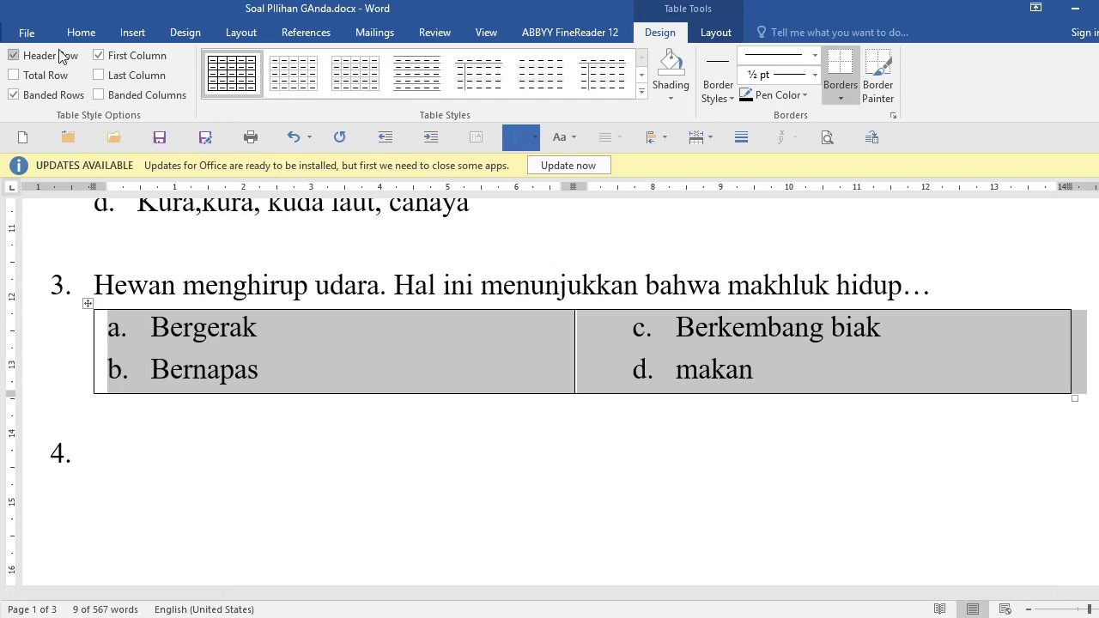
# Apply No Border to question 3's answer table so the options read as plain columns.
pyautogui.click(81, 32)
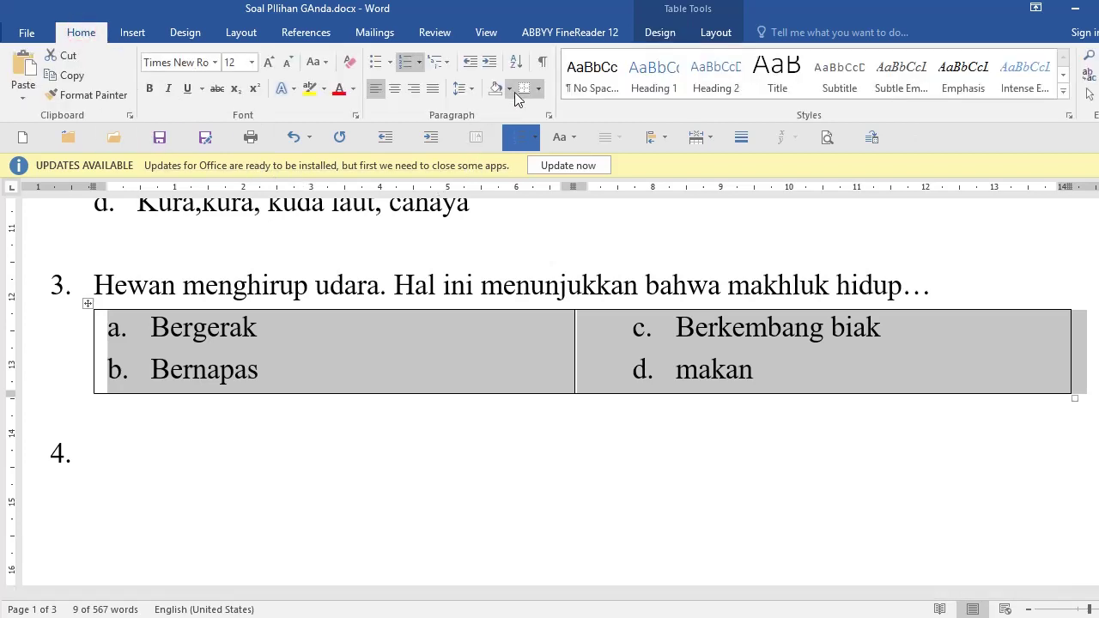
pyautogui.click(539, 89)
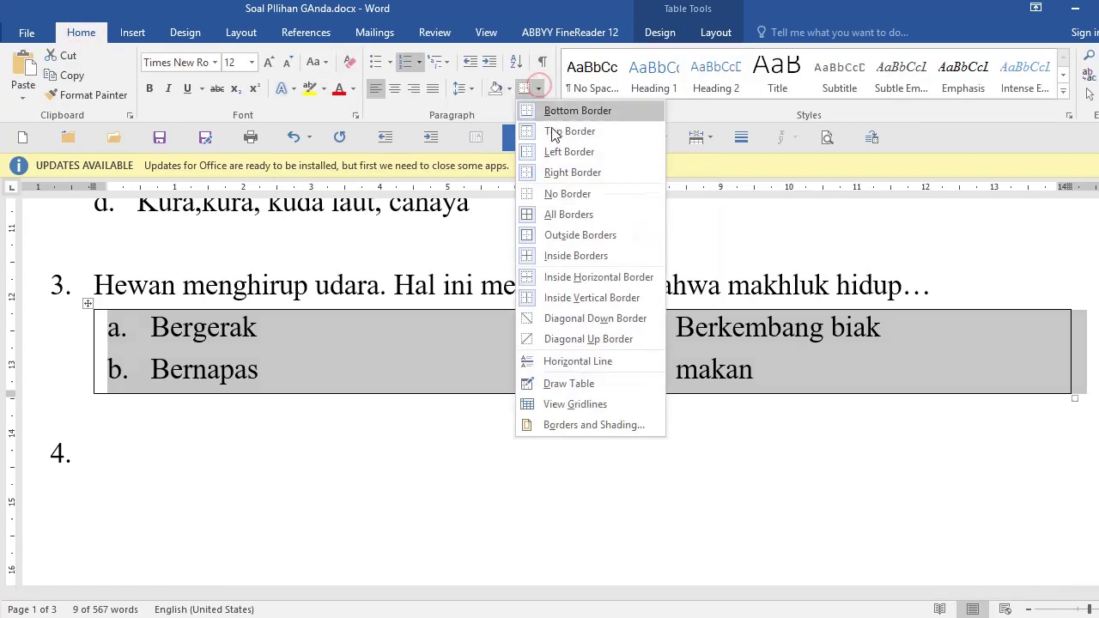
pyautogui.click(567, 190)
pyautogui.click(416, 483)
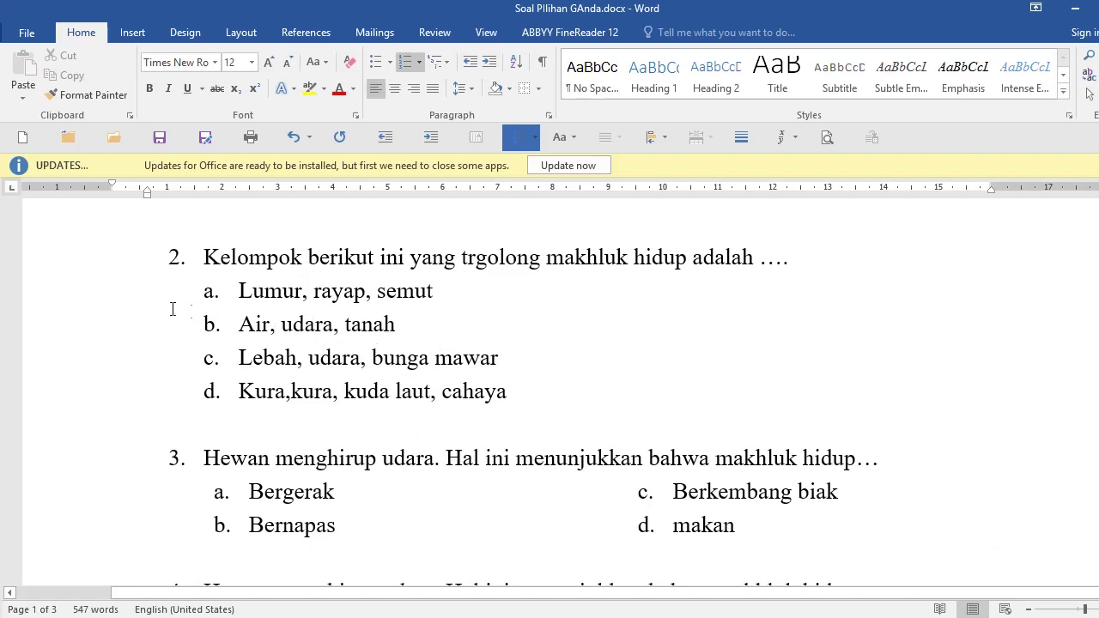
# Compare question 2's answer options with question 3's borderless answer table.
pyautogui.moveTo(88, 296); pyautogui.dragTo(81, 392)
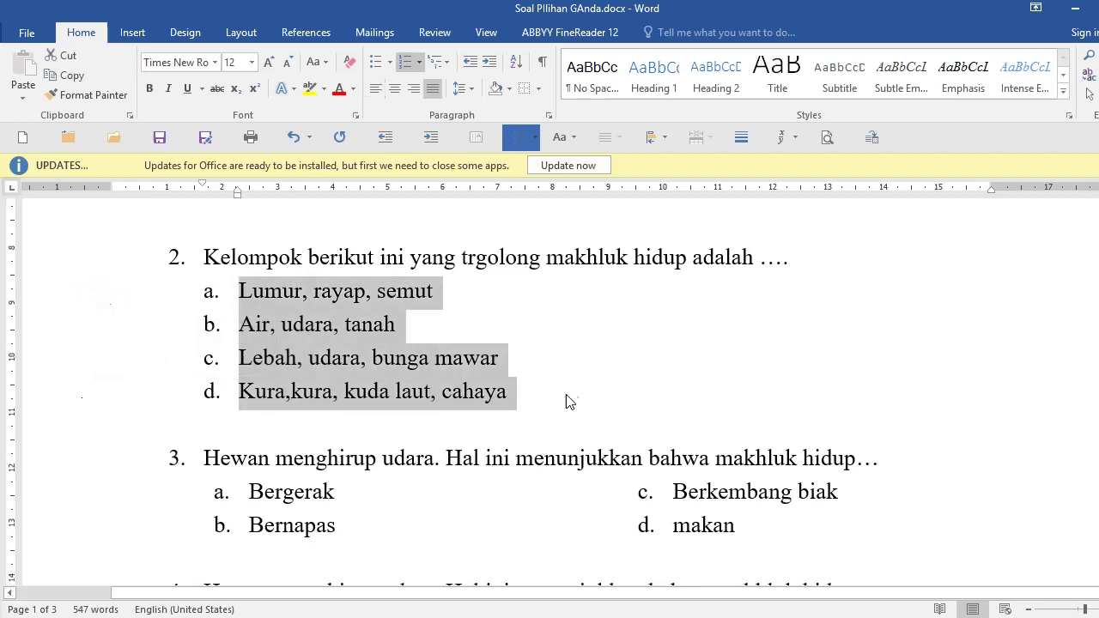
pyautogui.scroll(-3, 434, 386)
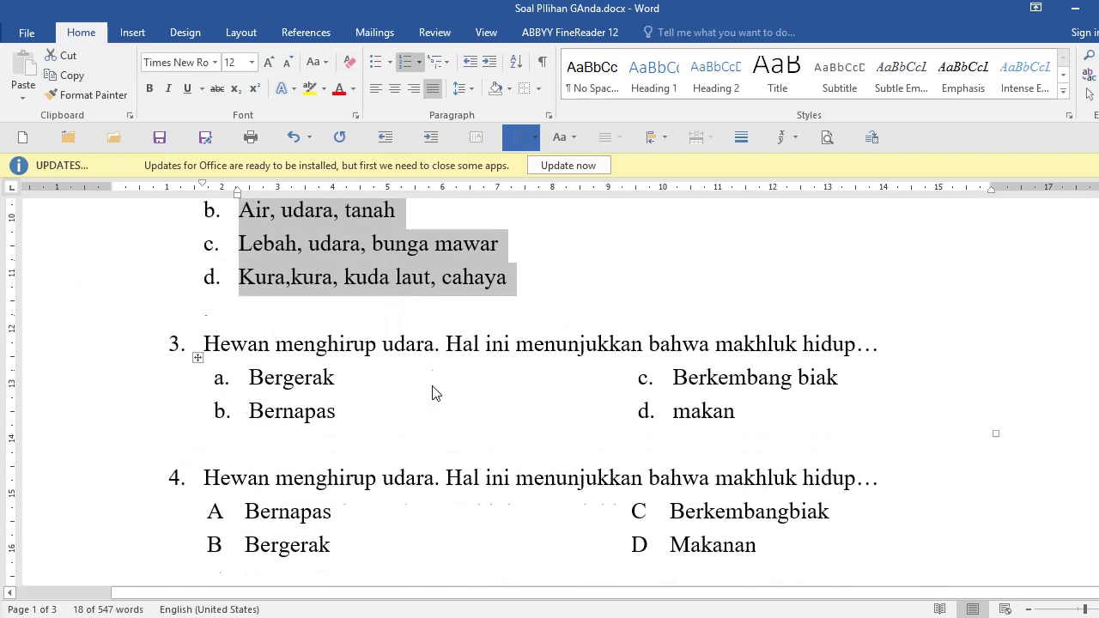
pyautogui.click(92, 369)
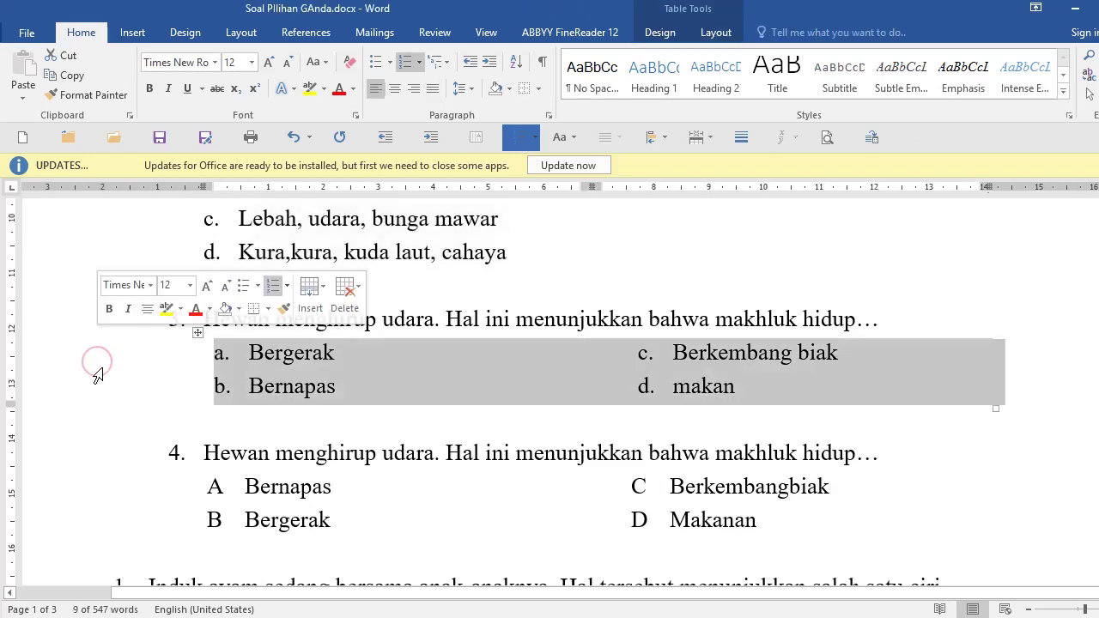
# Scroll down to section II and essay question 12 on page 2.
pyautogui.scroll(-5, 337, 403)
pyautogui.scroll(-5, 339, 395)
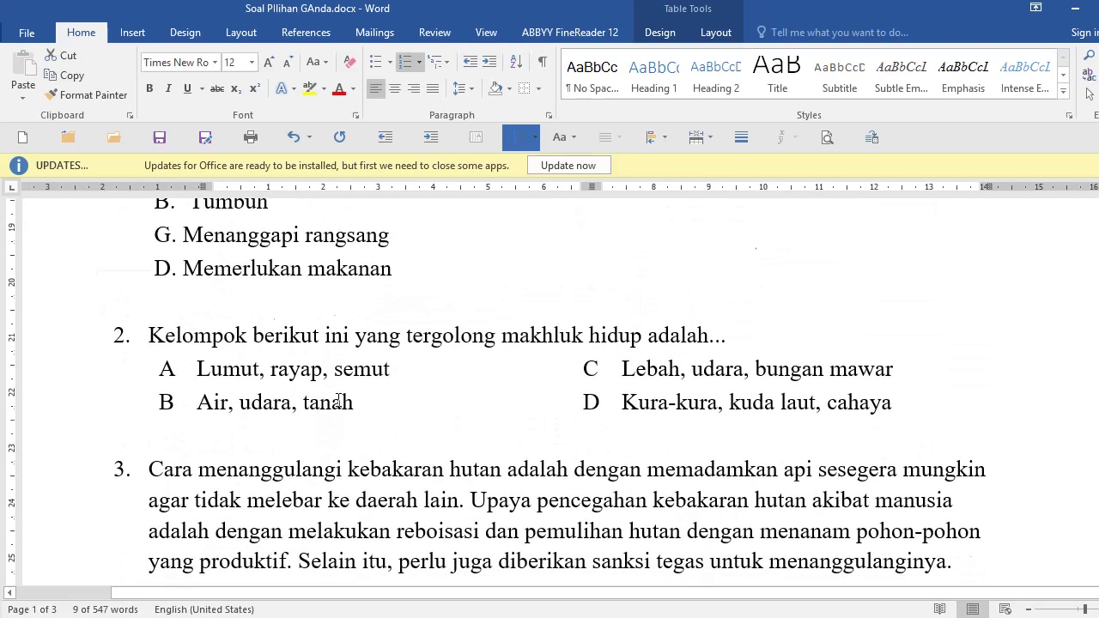
pyautogui.scroll(-5, 338, 395)
pyautogui.scroll(-5, 338, 399)
pyautogui.scroll(-5, 338, 399)
pyautogui.scroll(-5, 339, 400)
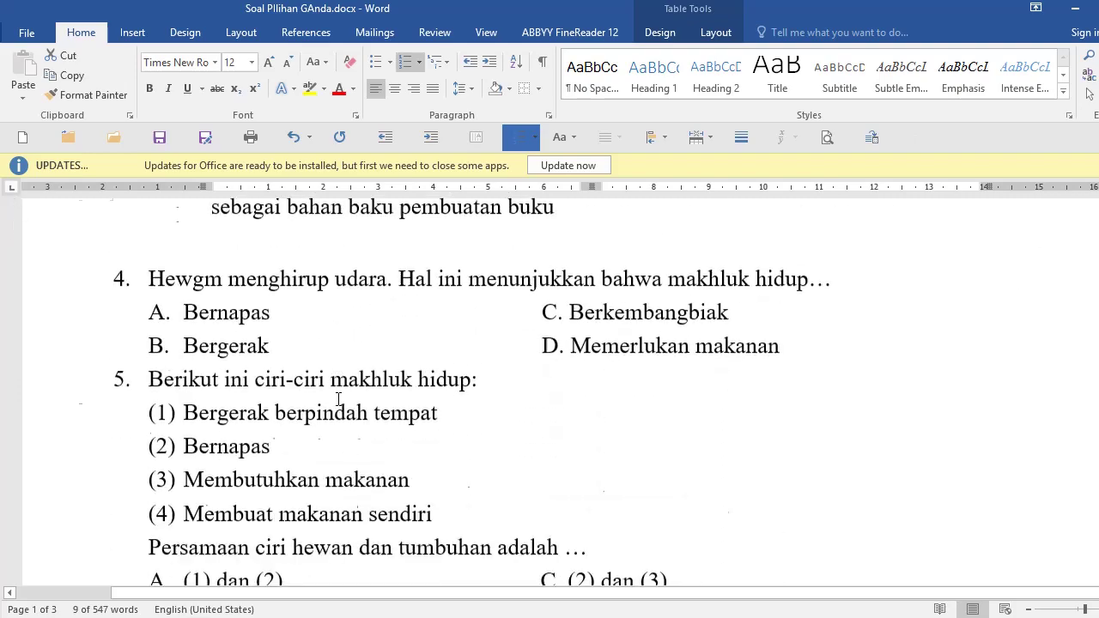
pyautogui.scroll(-5, 338, 400)
pyautogui.scroll(-5, 339, 399)
pyautogui.scroll(-5, 339, 398)
pyautogui.scroll(-5, 339, 398)
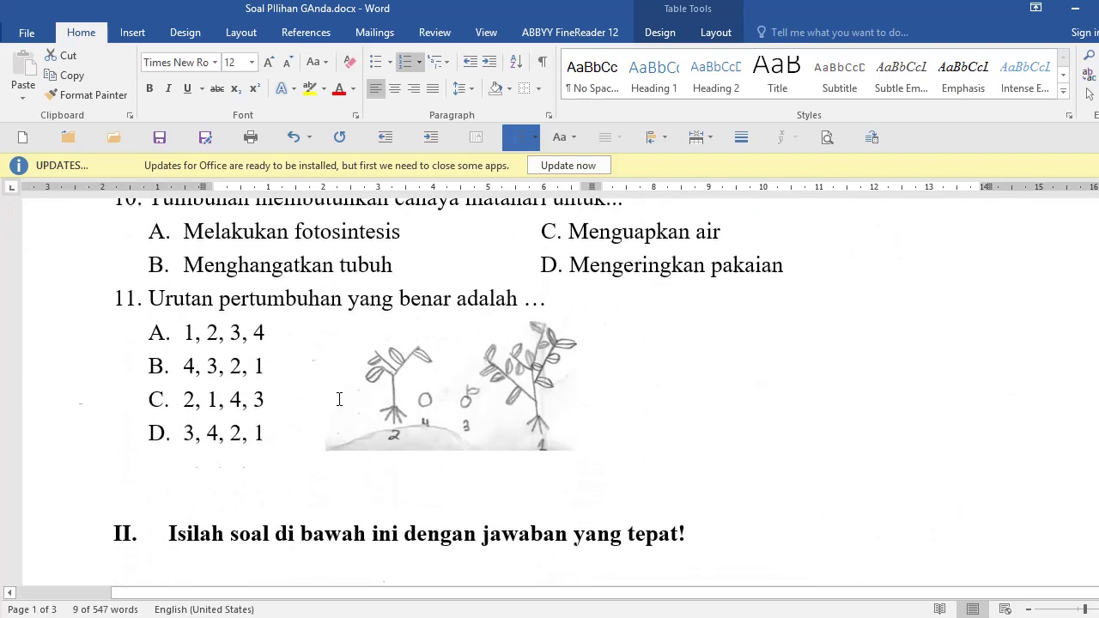
pyautogui.scroll(-5, 339, 398)
pyautogui.scroll(3, 234, 411)
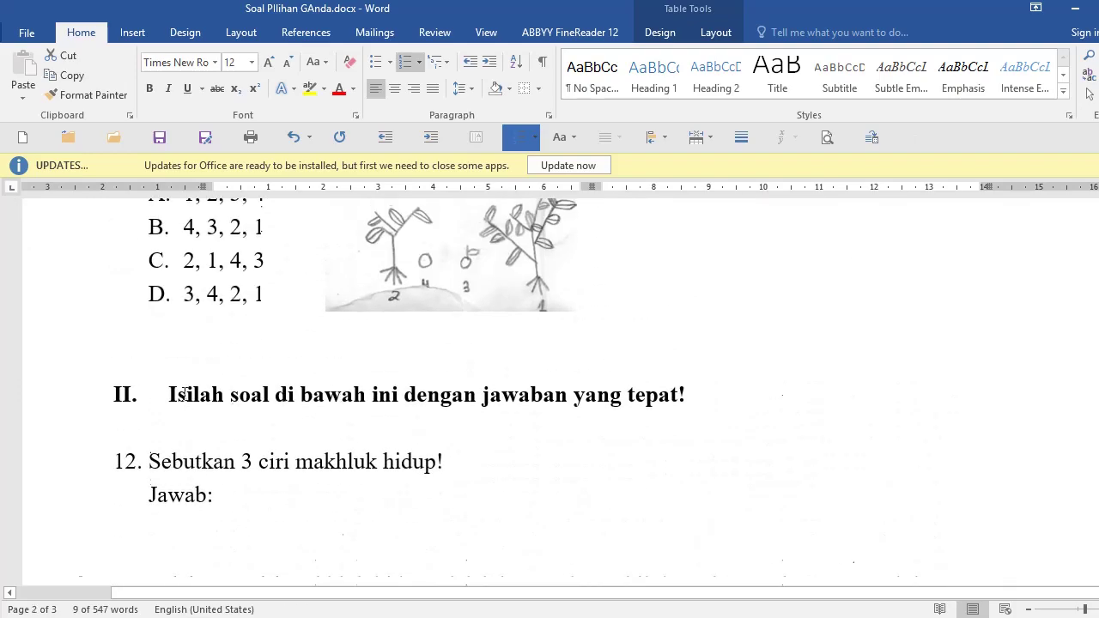
# Add a new line under the section II heading and type '1.' with placeholder text to start numbering.
pyautogui.click(67, 397)
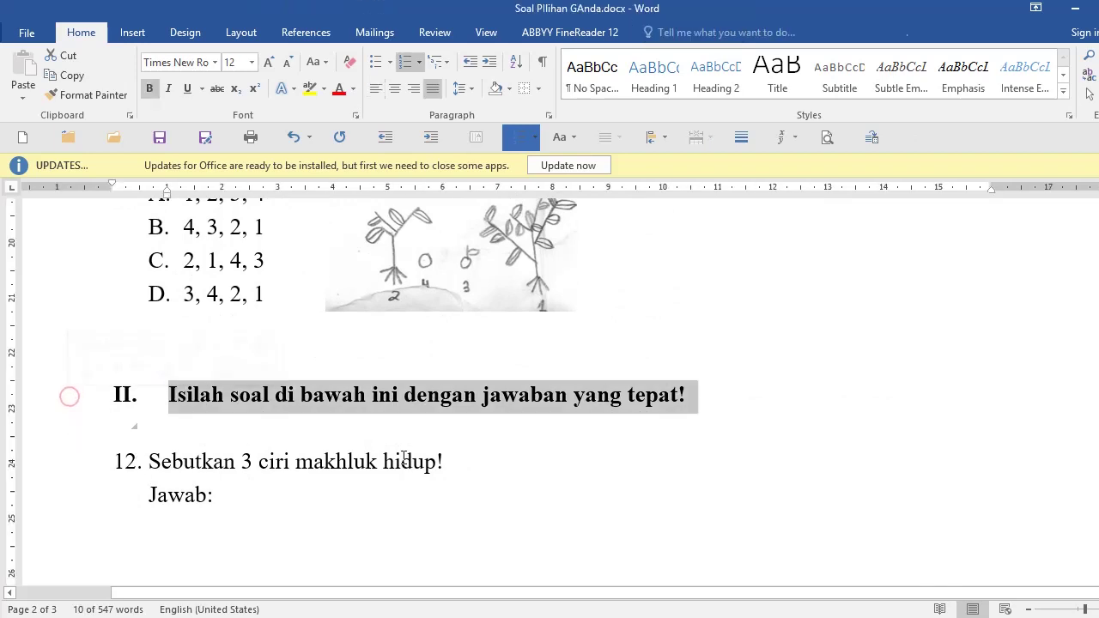
pyautogui.click(738, 397)
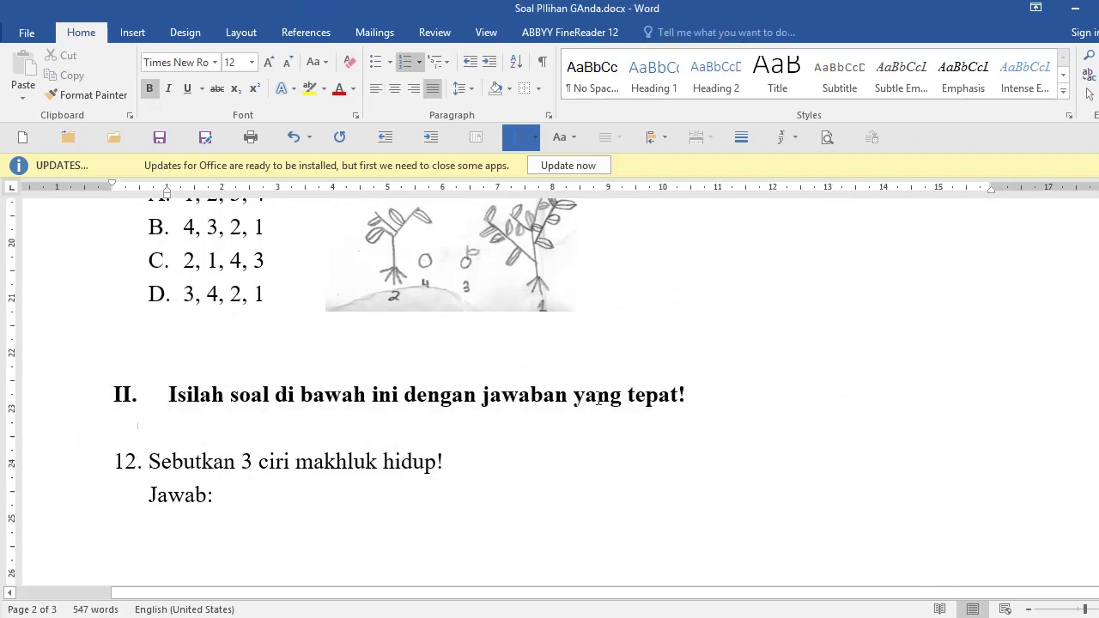
pyautogui.click(732, 388)
pyautogui.scroll(-2, 733, 402)
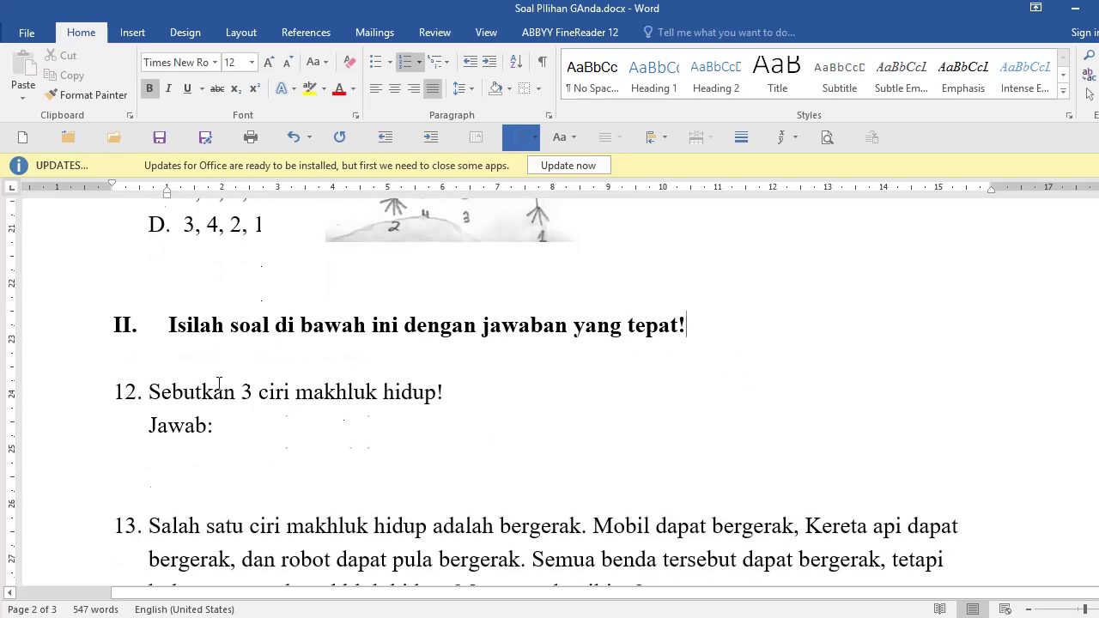
pyautogui.click(740, 335)
pyautogui.press('Return')
pyautogui.press('Return')
pyautogui.press('Return')
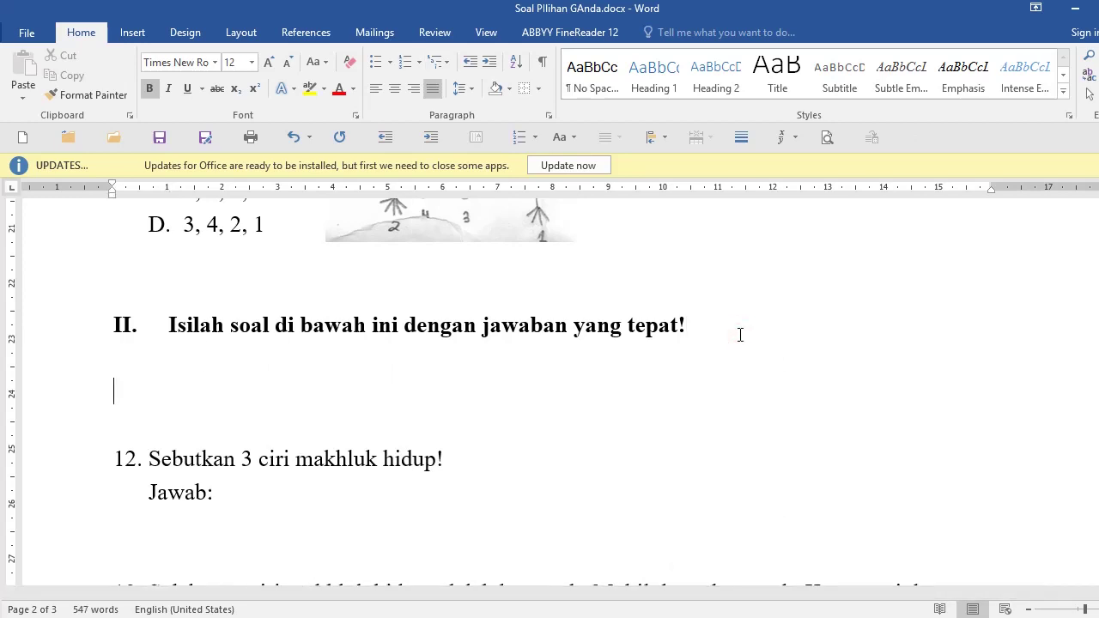
pyautogui.write('1. ')
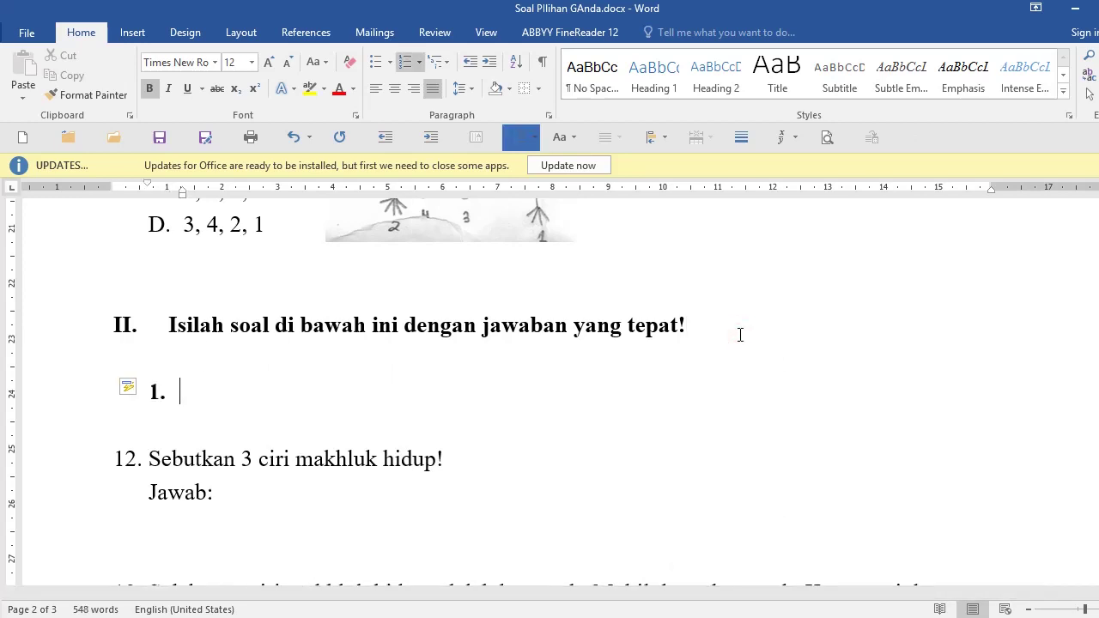
pyautogui.write('fjdklajflksa')
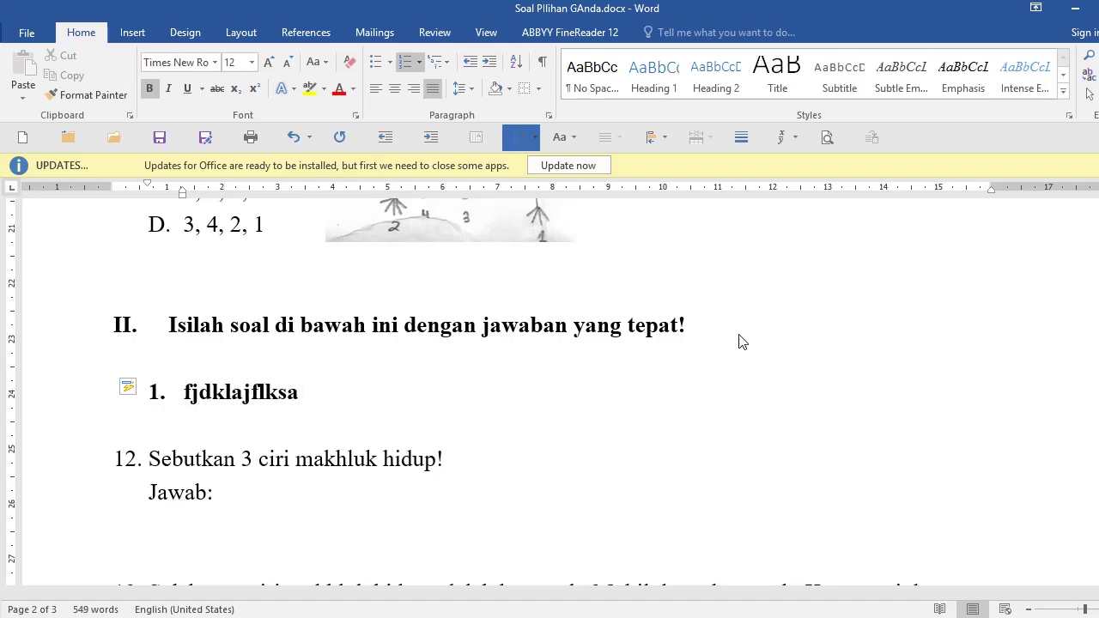